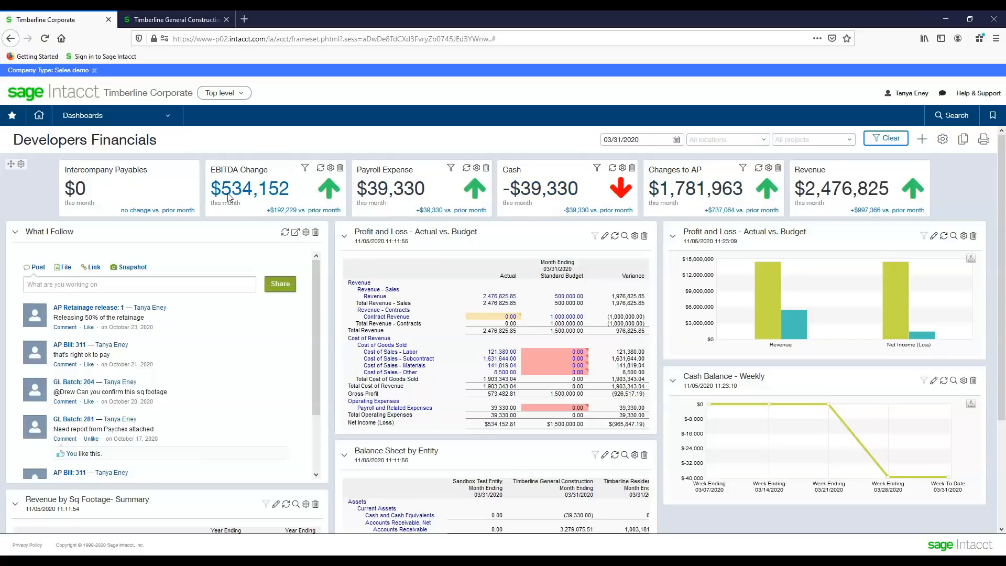
View the report behind the Payroll Expense card on the Developers Financials dashboard, and close it
mouse_move(229, 198)
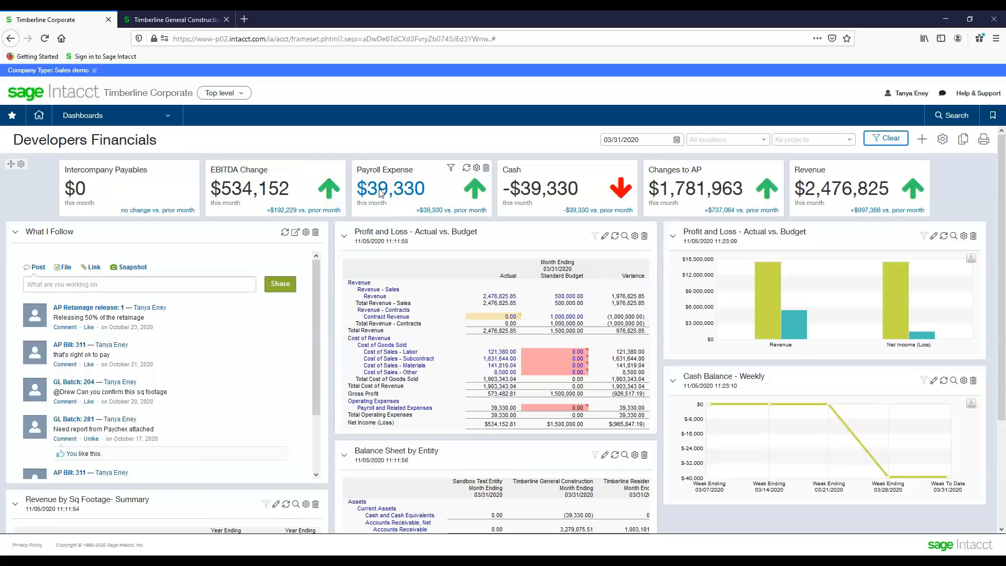
mouse_move(381, 192)
click(384, 191)
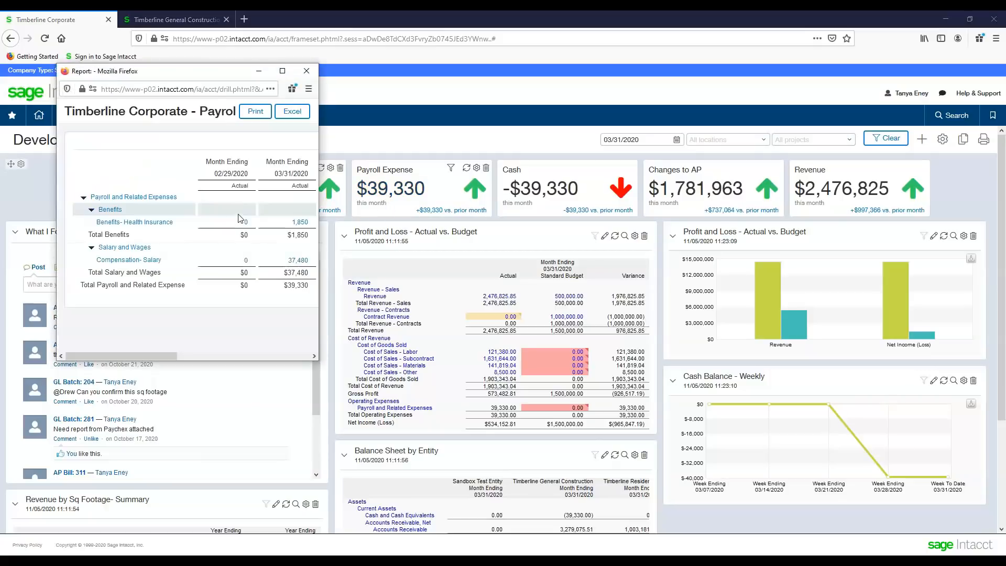
click(305, 71)
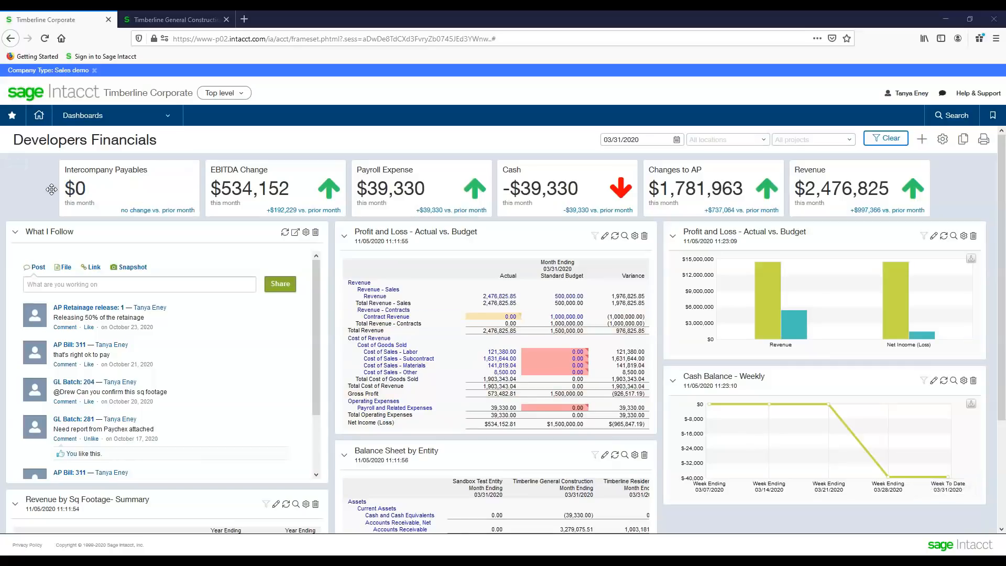
Open the Timberline Residential entity in its own browser tab from the company's entity list
click(242, 96)
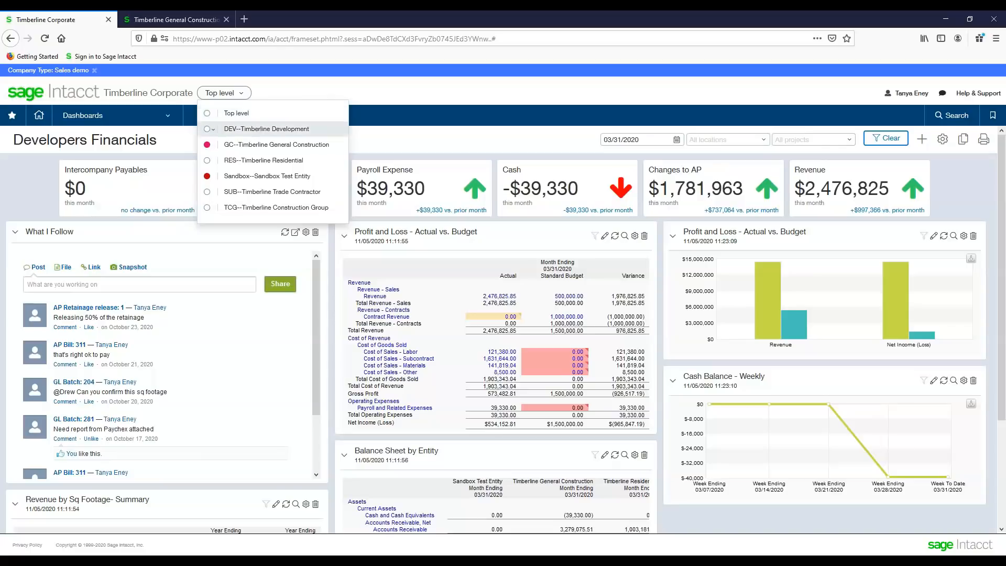
click(383, 129)
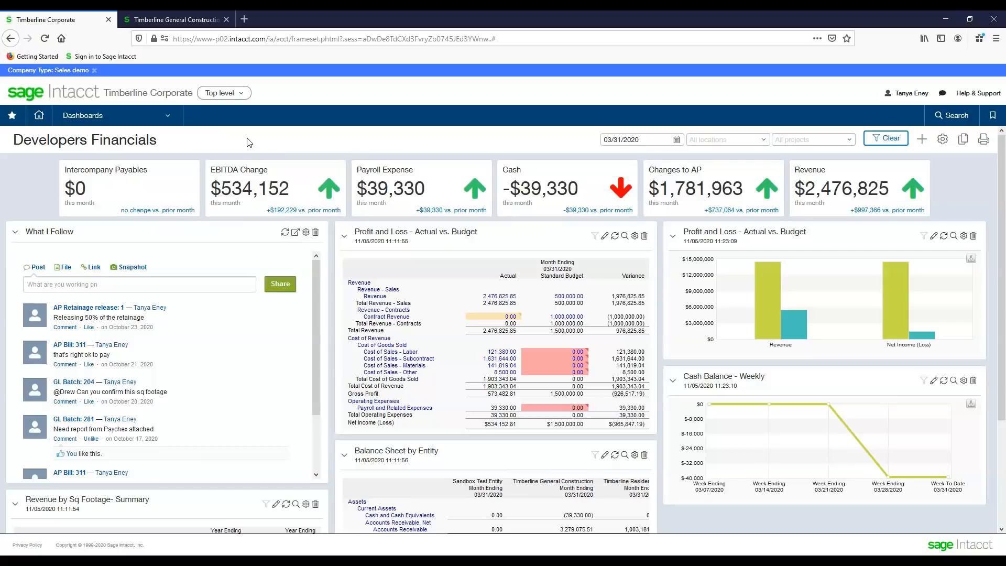
click(215, 97)
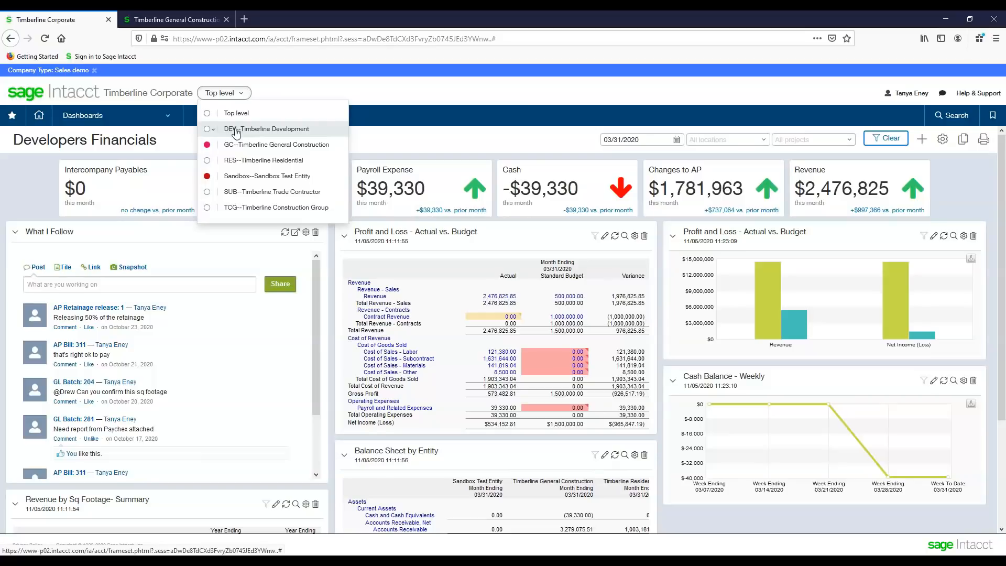
click(403, 139)
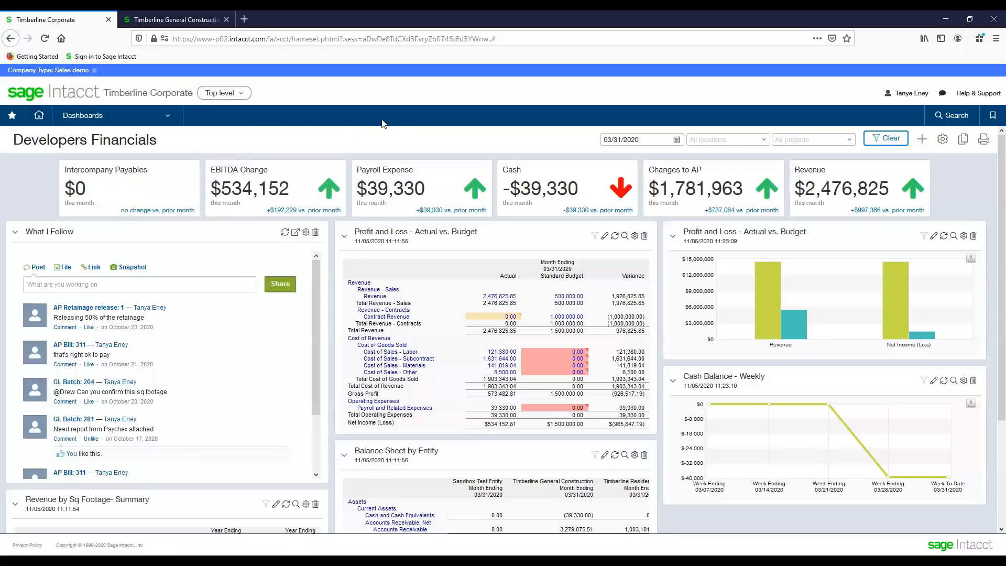
click(229, 94)
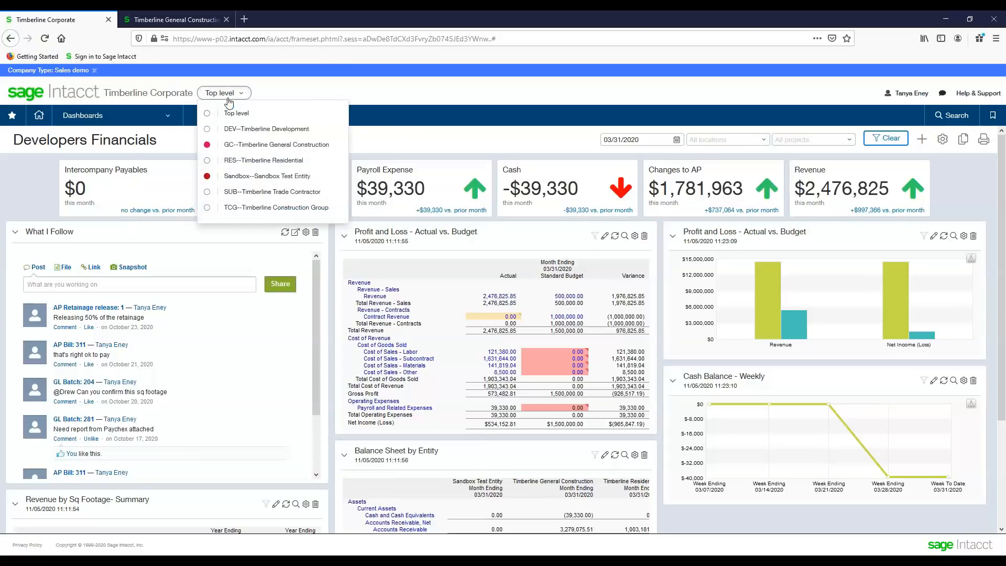
click(229, 162)
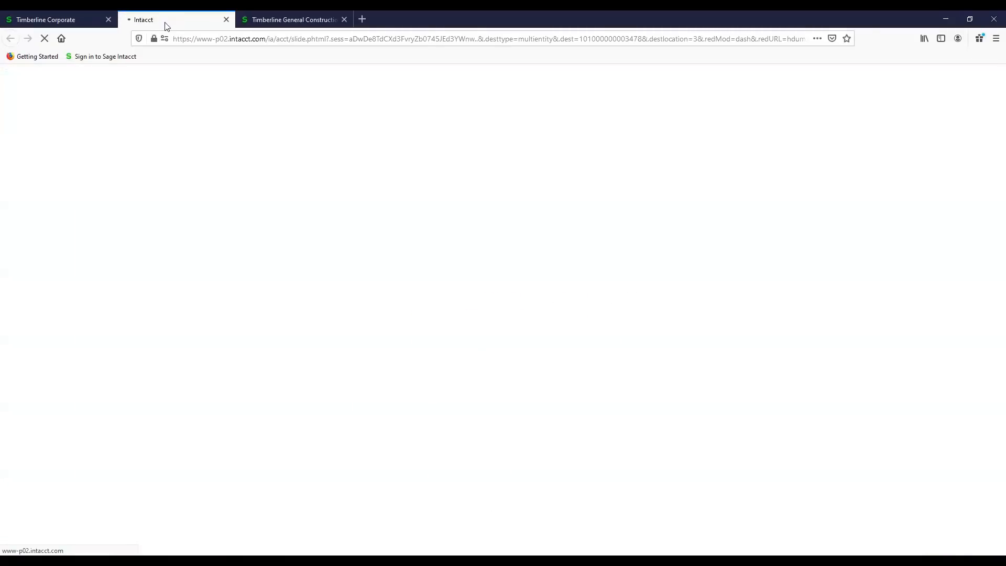
Compare the Timberline General Construction and Timberline Residential entity pages, and return to the top-level Timberline Corporate page
click(288, 23)
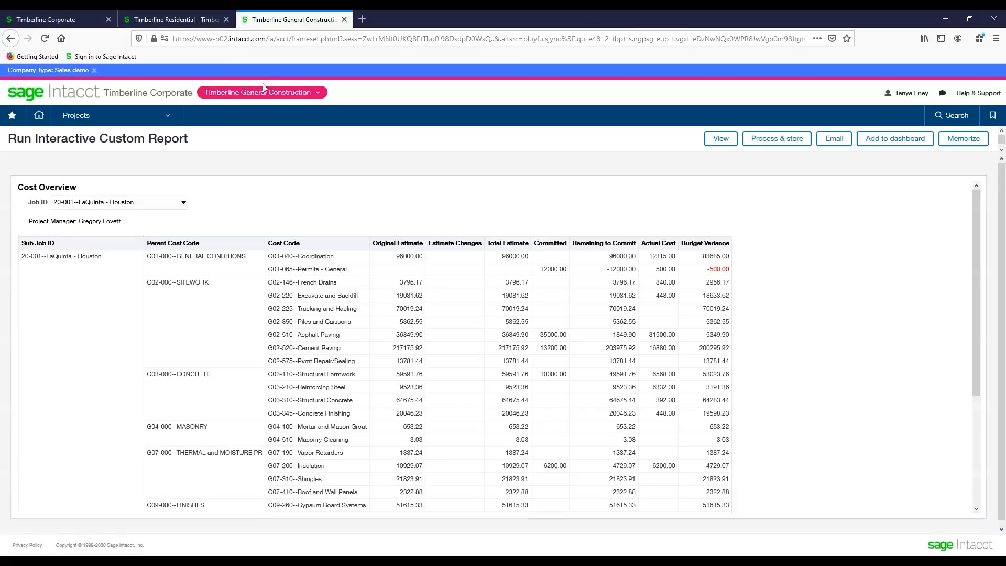
click(163, 19)
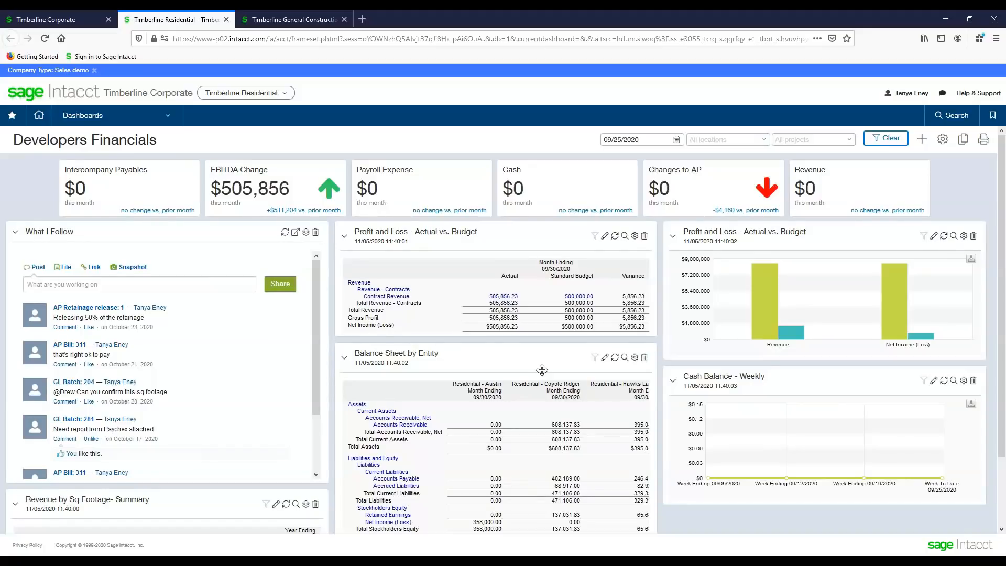
click(27, 21)
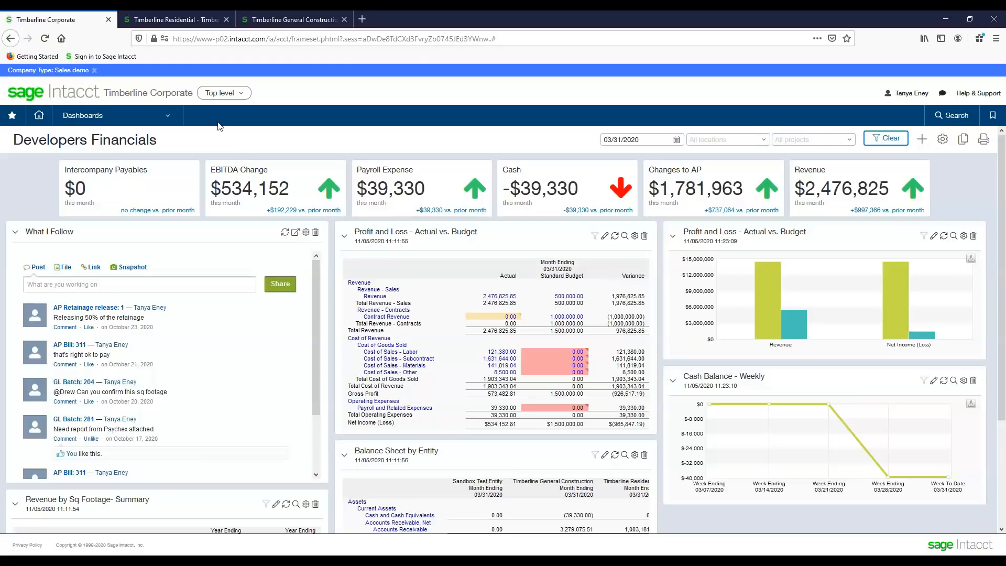
Open the company's inter-entity account mapping to review each entity's receivable and payable accounts
click(97, 120)
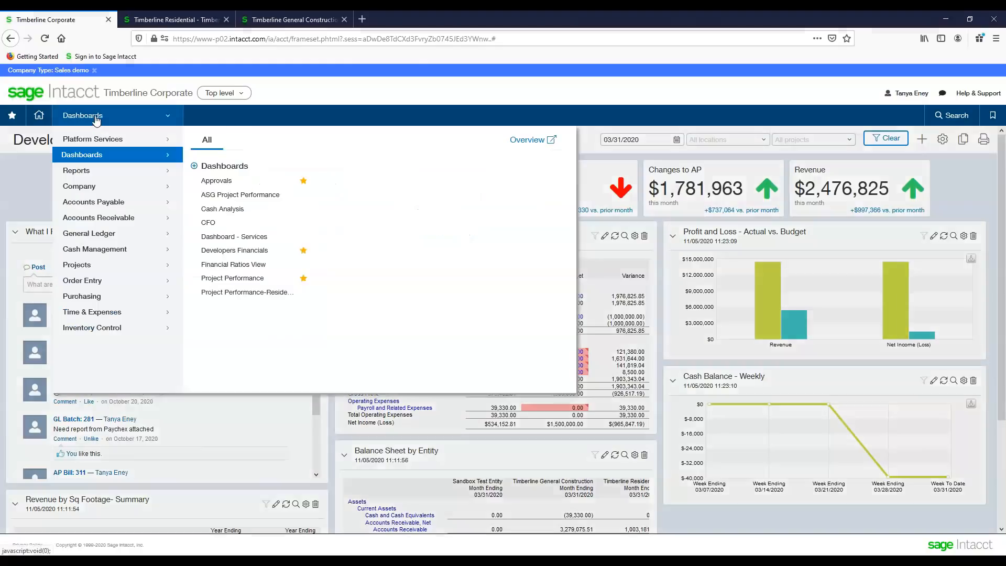
click(86, 187)
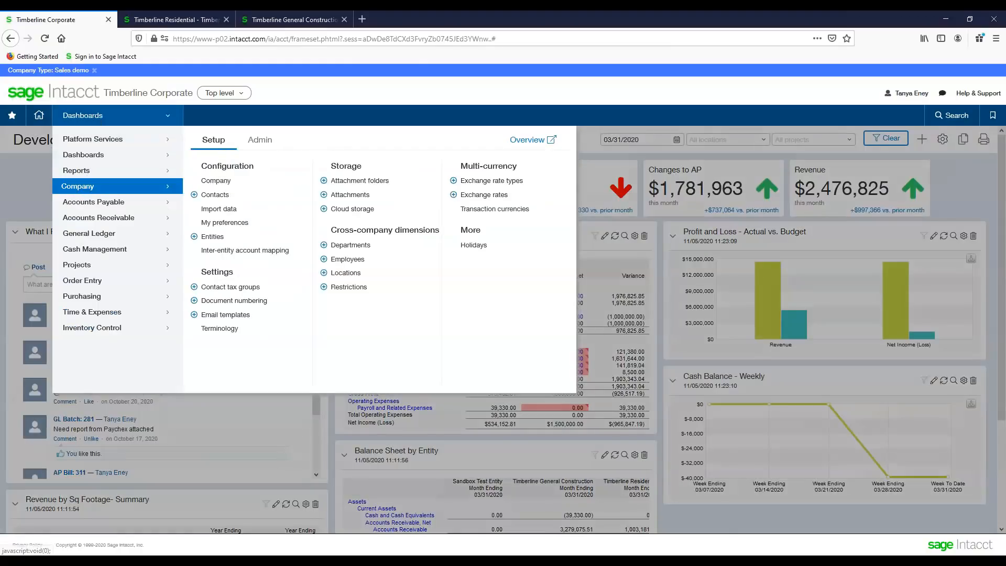
click(254, 255)
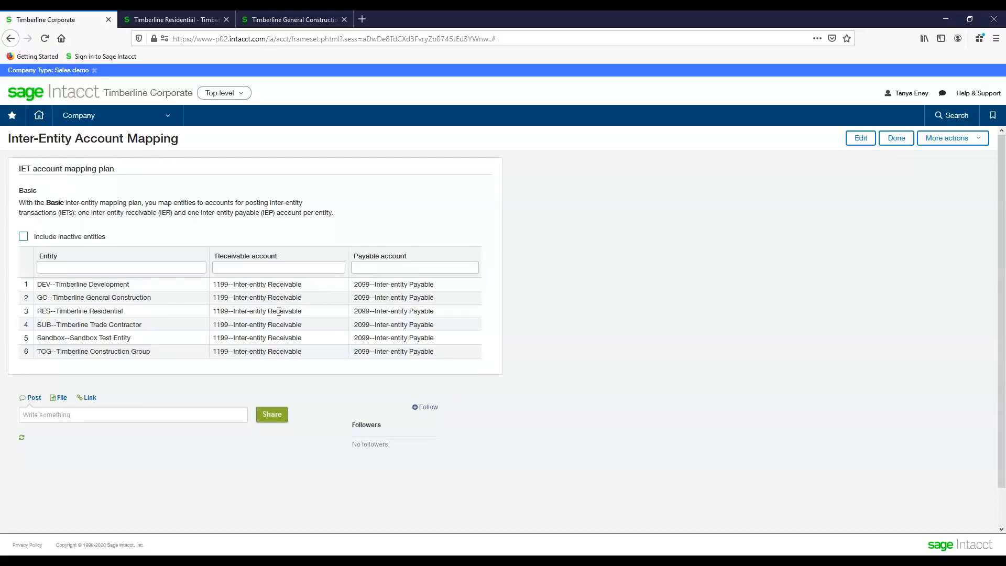
Return to the Developers Financials dashboard through the saved favorites
click(87, 119)
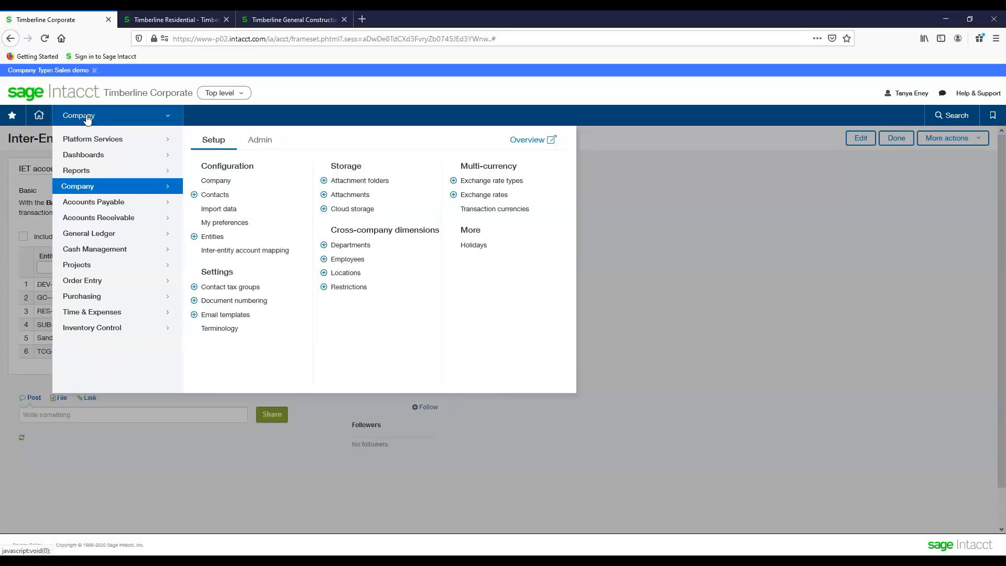
click(12, 116)
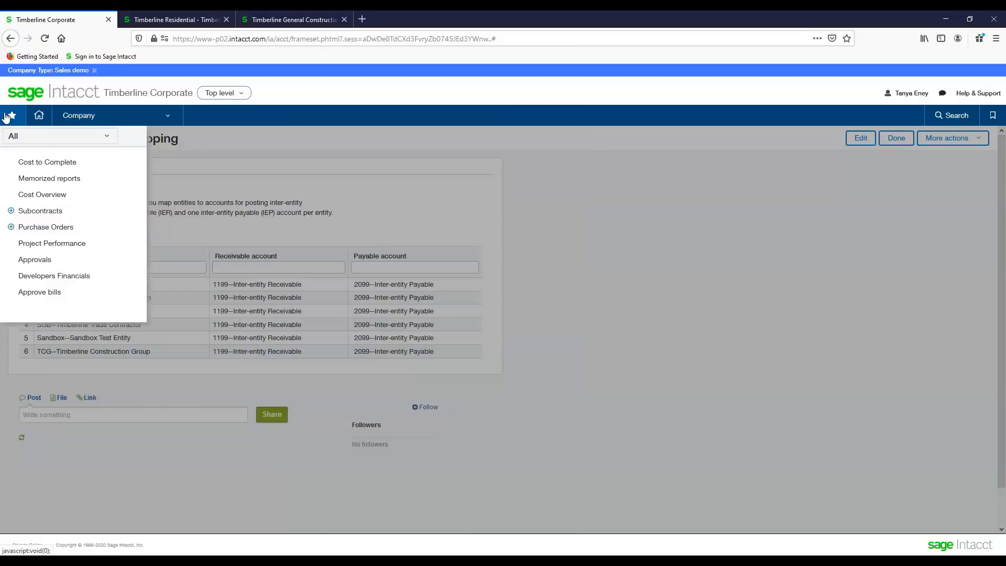
click(39, 276)
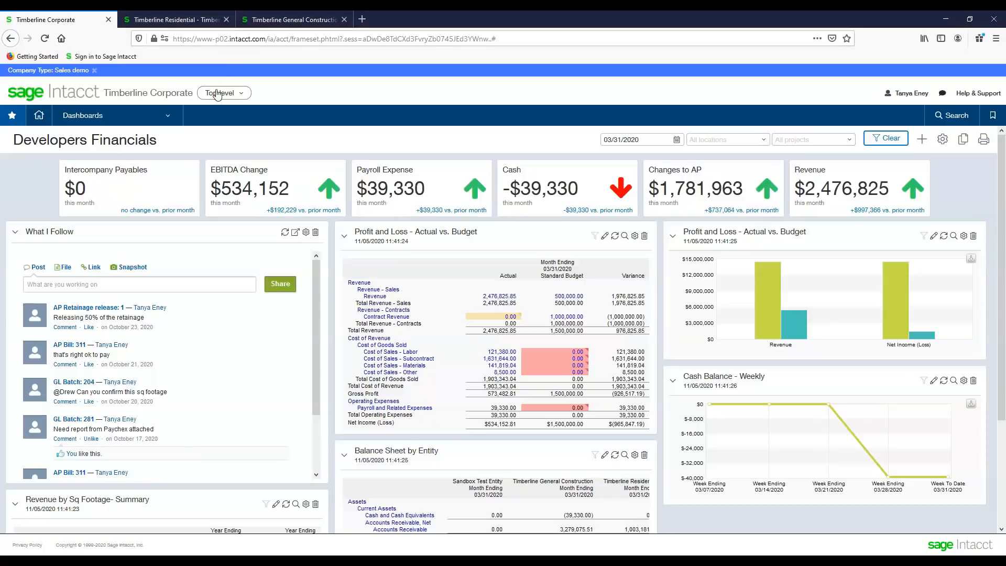
Filter the dashboard to the location GC--Timberline General Construction and apply the filter
click(762, 140)
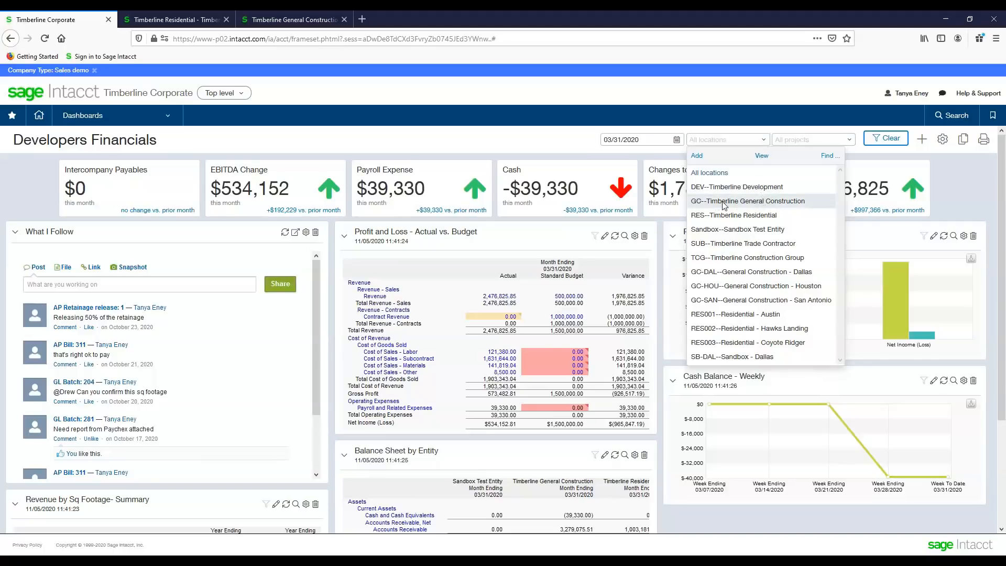
click(750, 202)
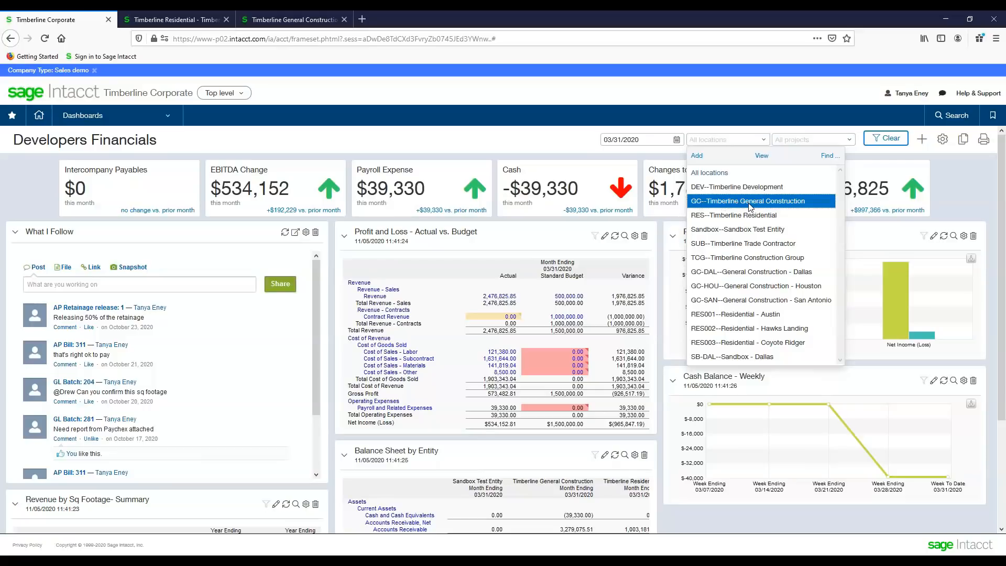
click(886, 139)
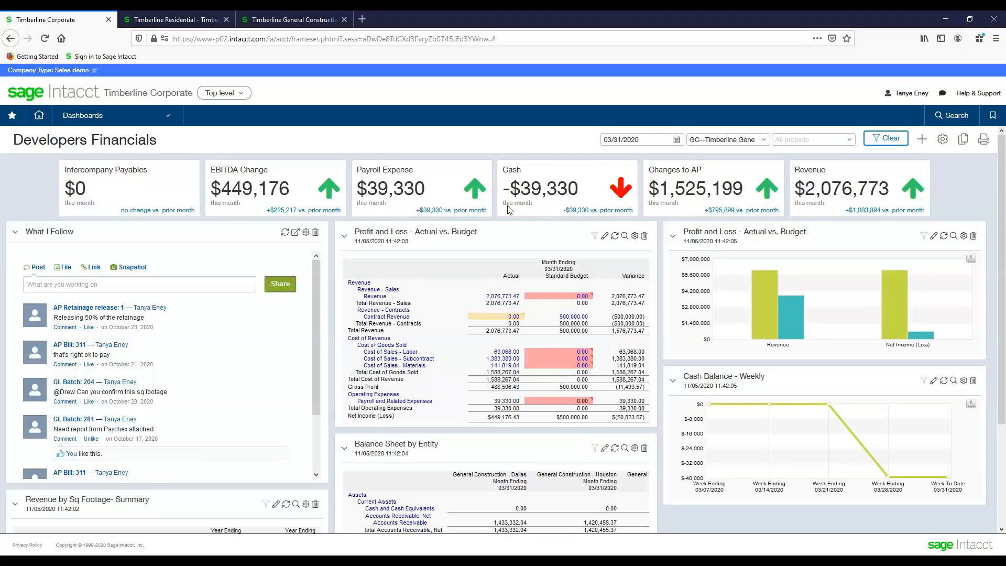
Set the dashboard's as-of date to 09/25/2020 and apply it to the General Construction view
click(676, 140)
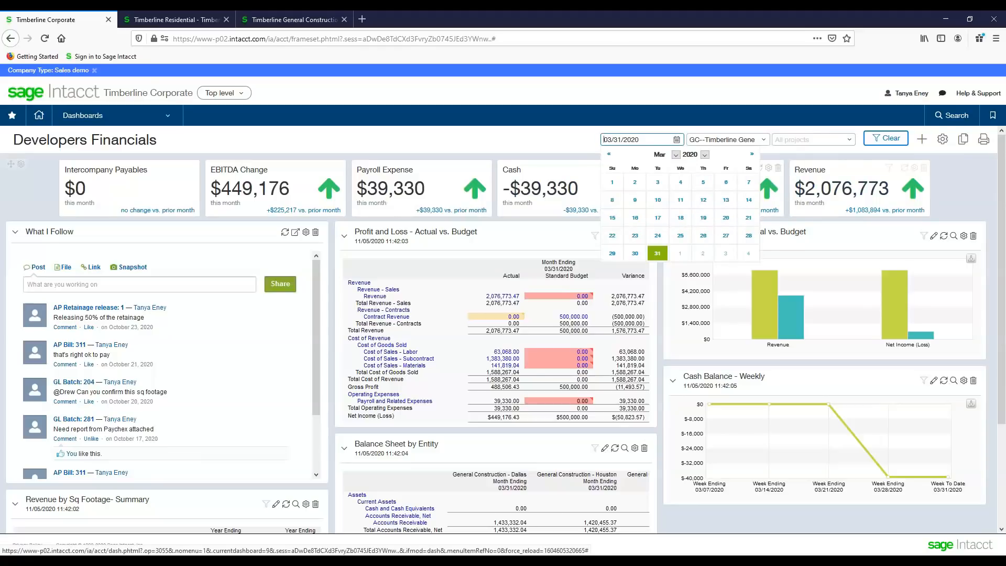
click(676, 141)
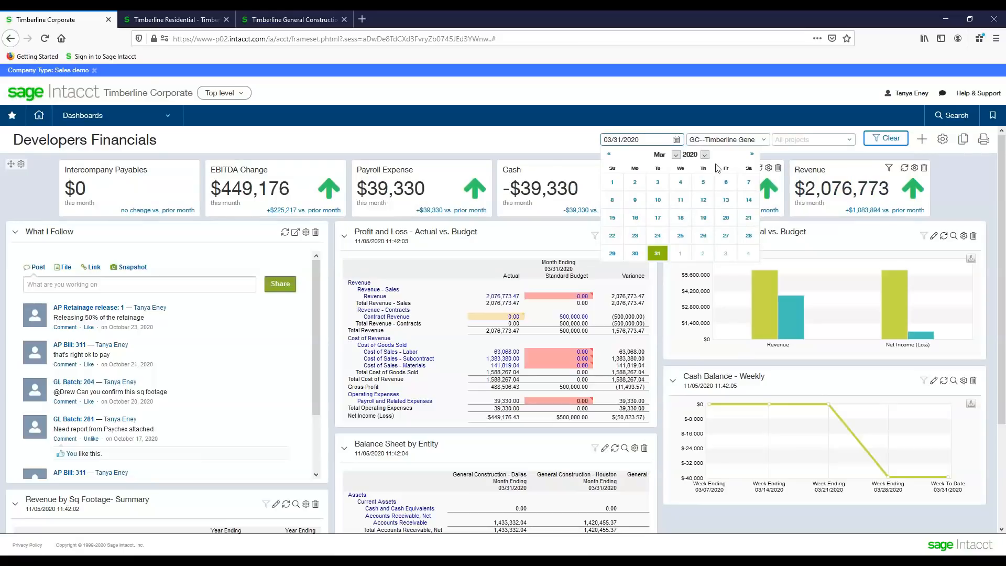
click(752, 154)
click(752, 154)
click(752, 154)
click(752, 154)
click(752, 154)
click(752, 154)
click(726, 253)
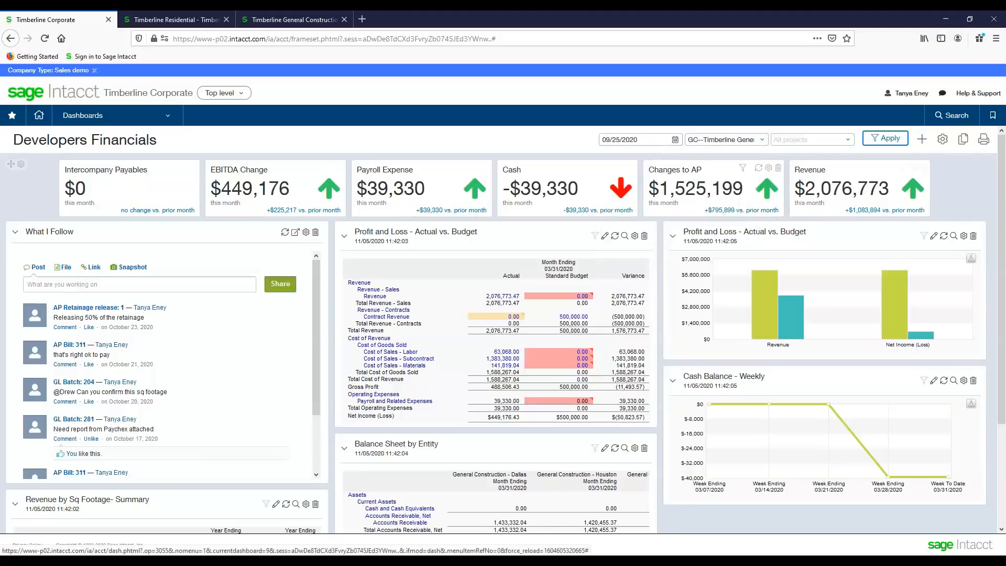
click(888, 139)
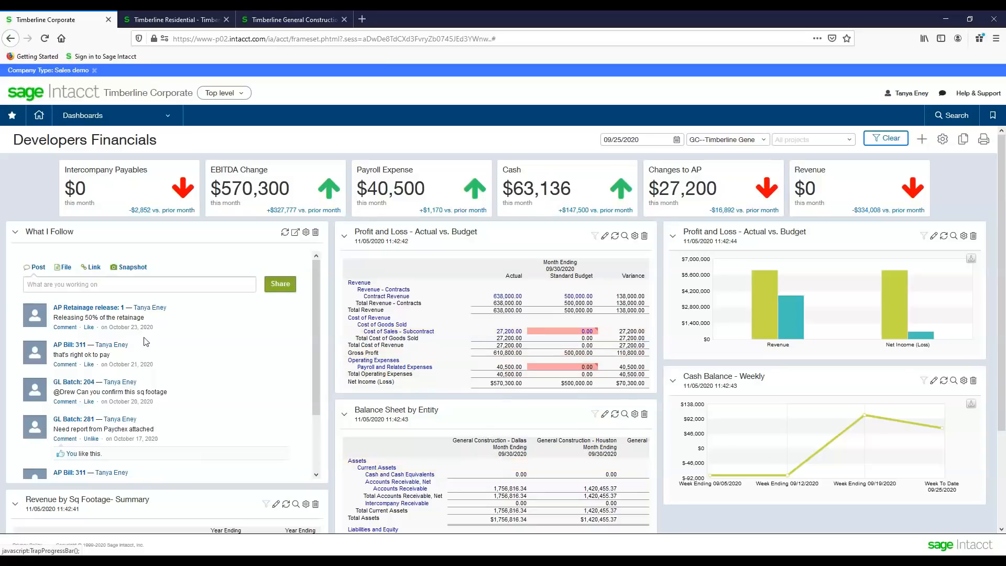
View the AP Retainage release record from the What I Follow feed, and return to the Developers Financials dashboard
mouse_move(240, 341)
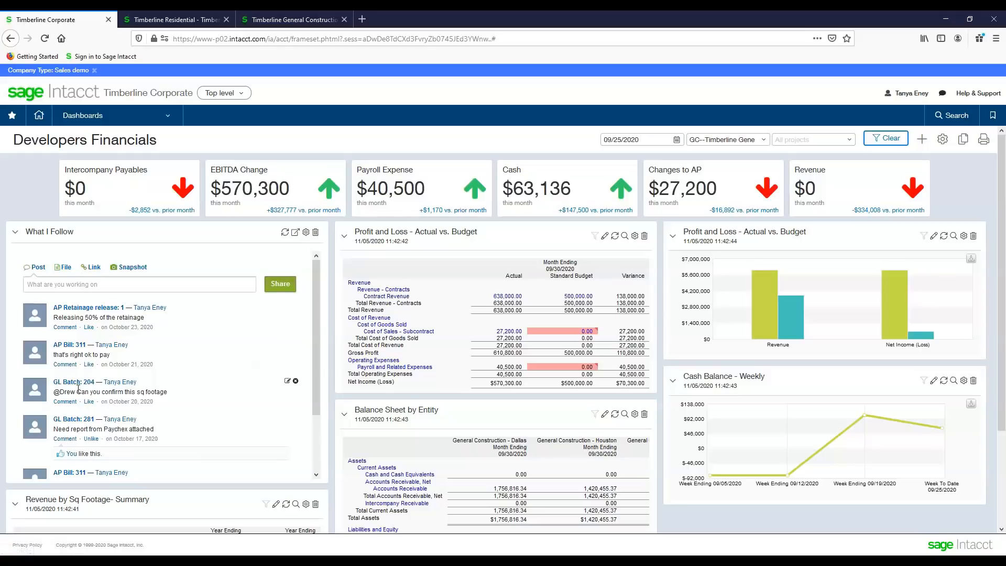
click(87, 313)
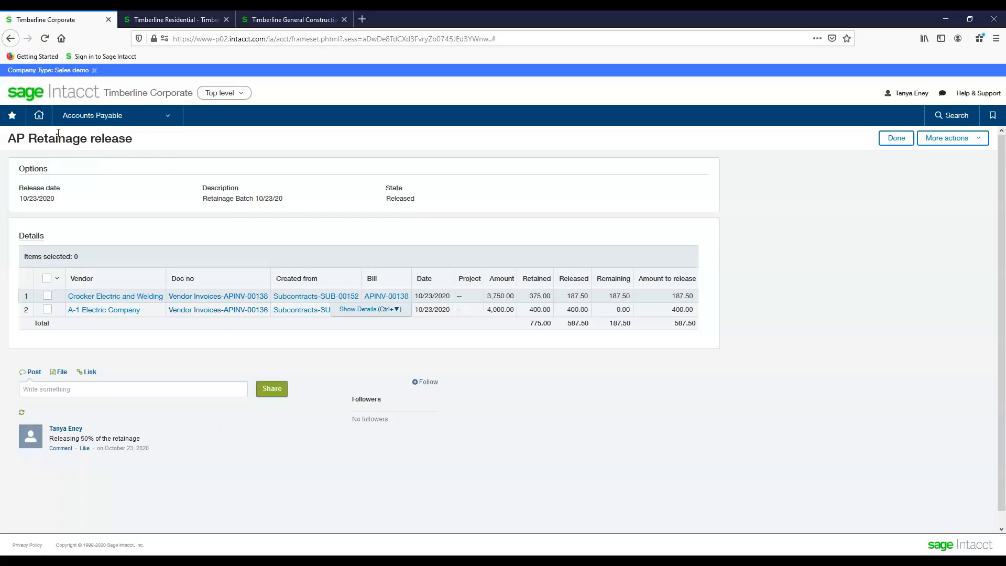
click(12, 121)
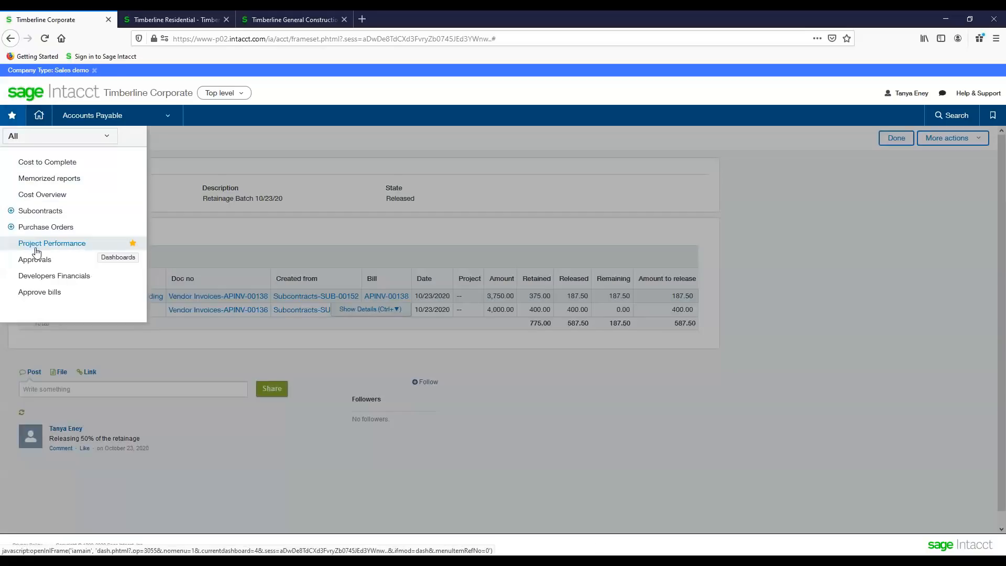
click(34, 279)
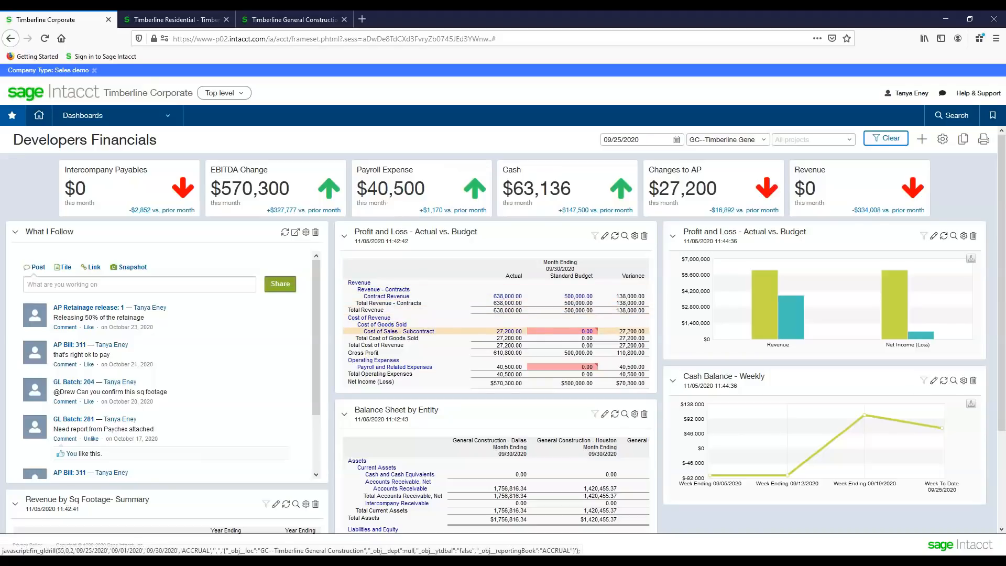
Drill from the actual Cost of Sales - Subcontract amount to the bill behind the Asphalt Paving debit, and enlarge the bill window
click(513, 331)
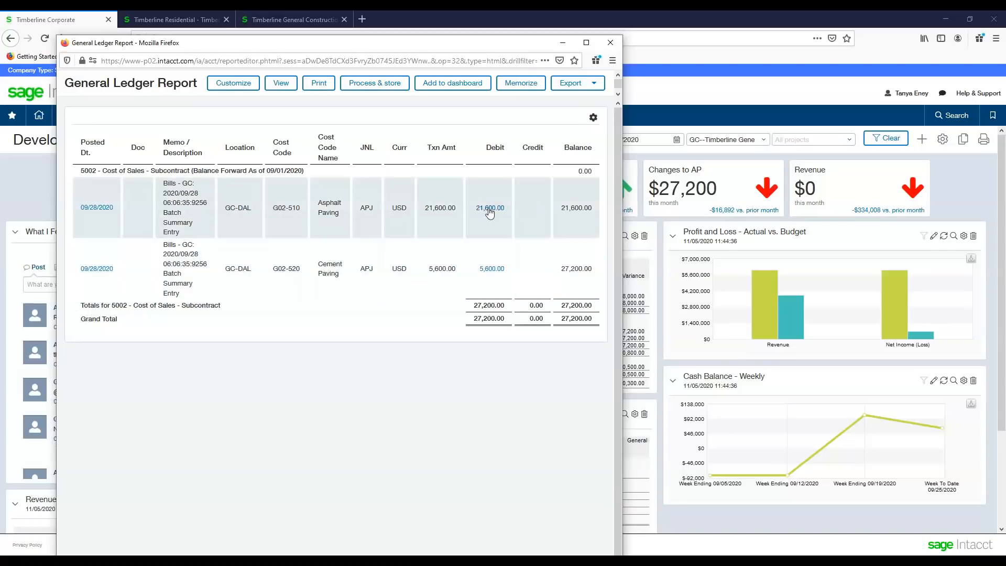
click(490, 209)
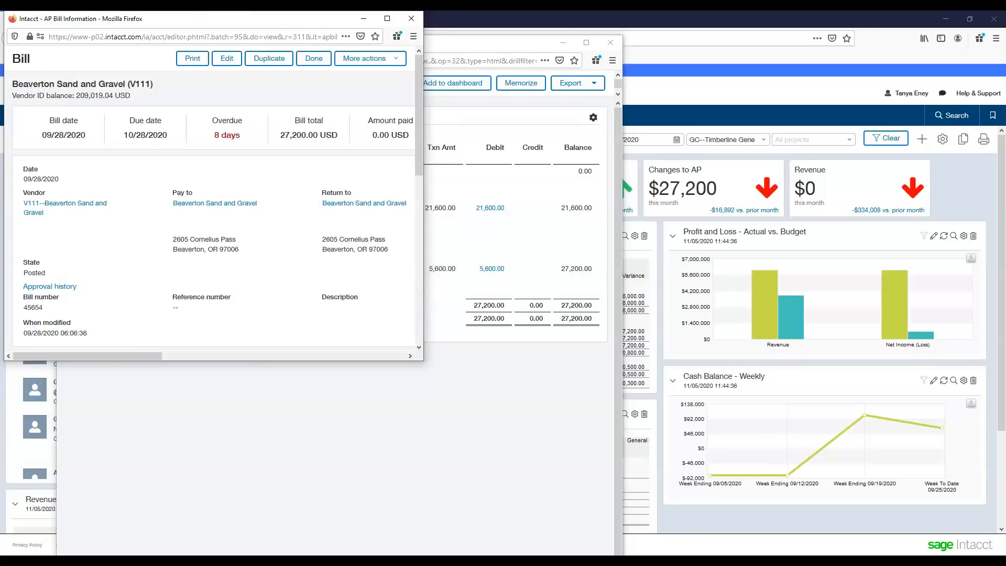
drag(420, 361, 766, 498)
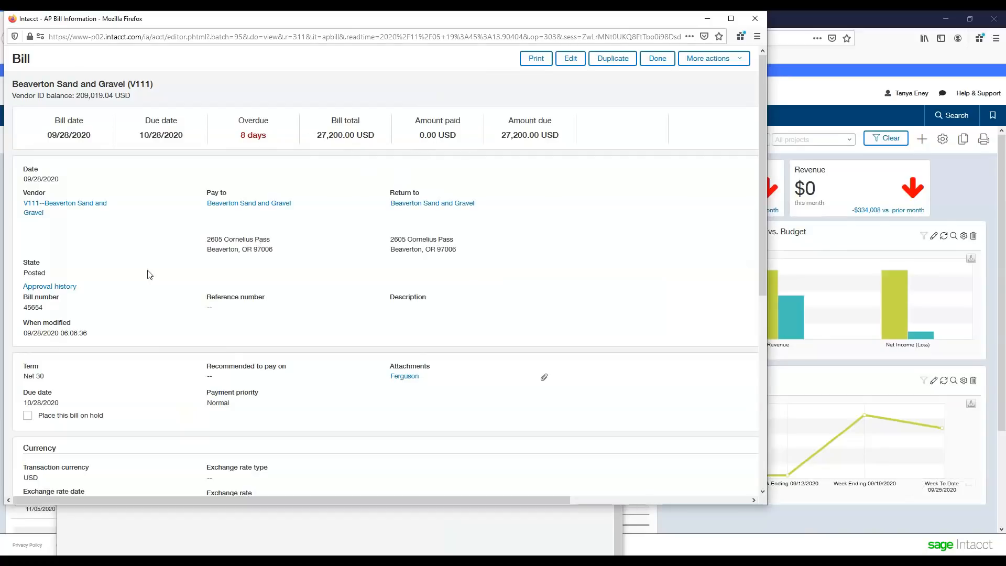
Review the bill's approval history, close it, and open the bill's Ferguson attachment record
click(57, 288)
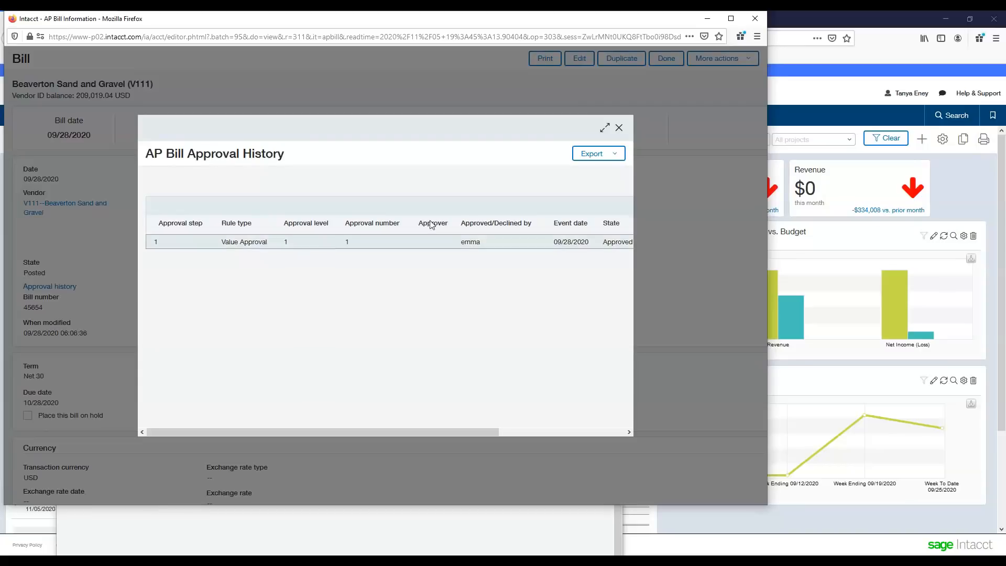
click(619, 129)
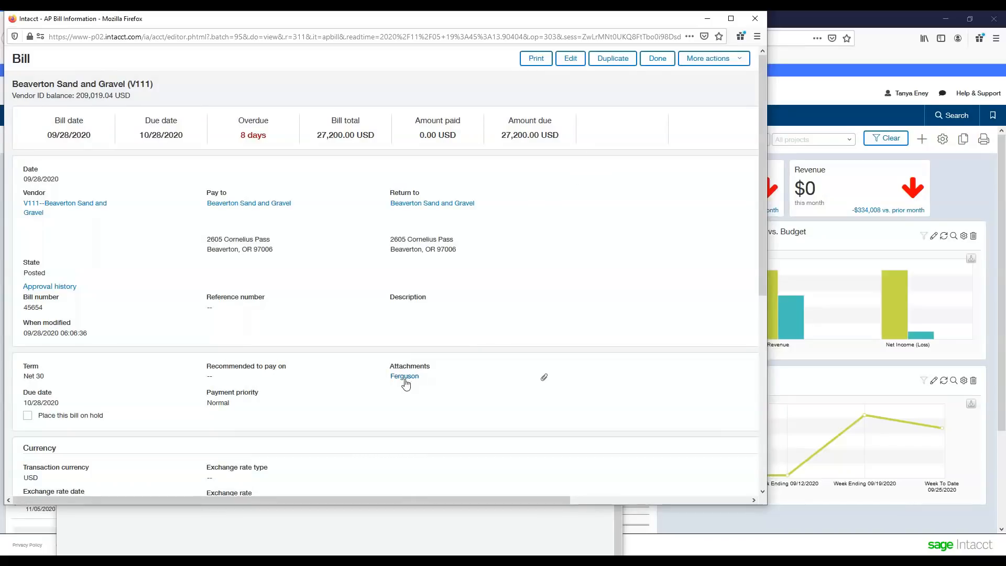
click(405, 382)
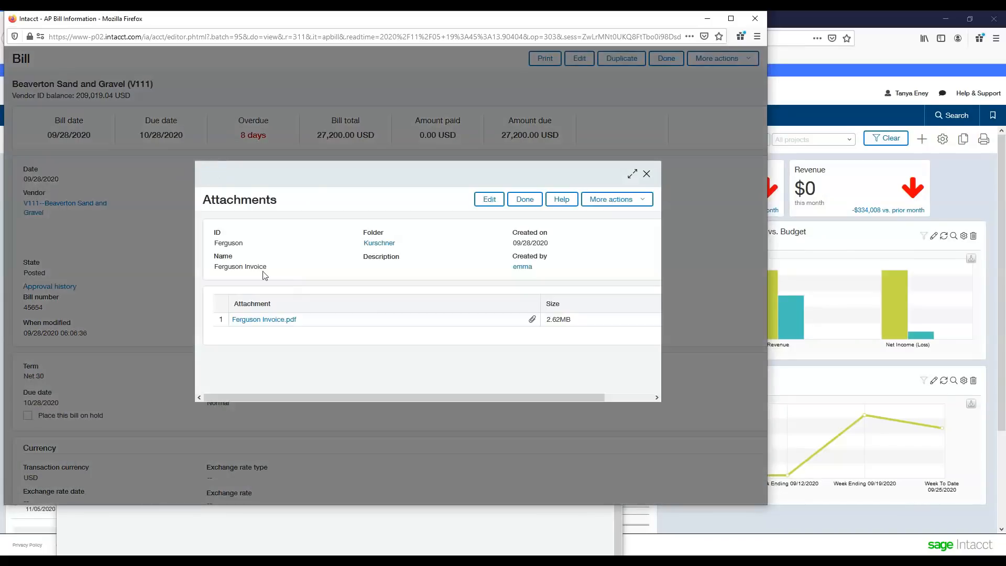
View the Ferguson Invoice.pdf attachment, then close the bill and General Ledger report to return to the Developers Financials dashboard
click(251, 320)
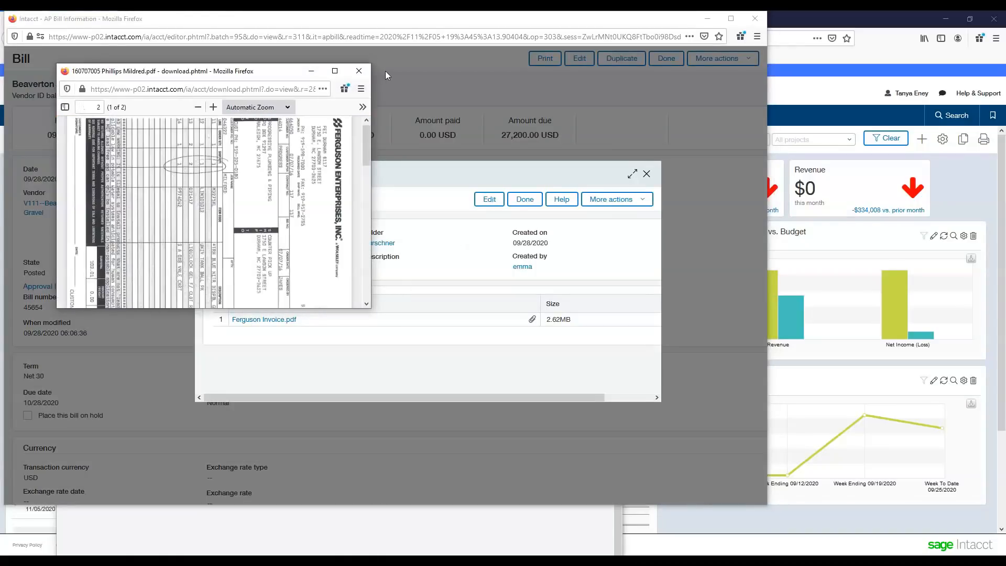
click(359, 71)
click(646, 173)
click(755, 18)
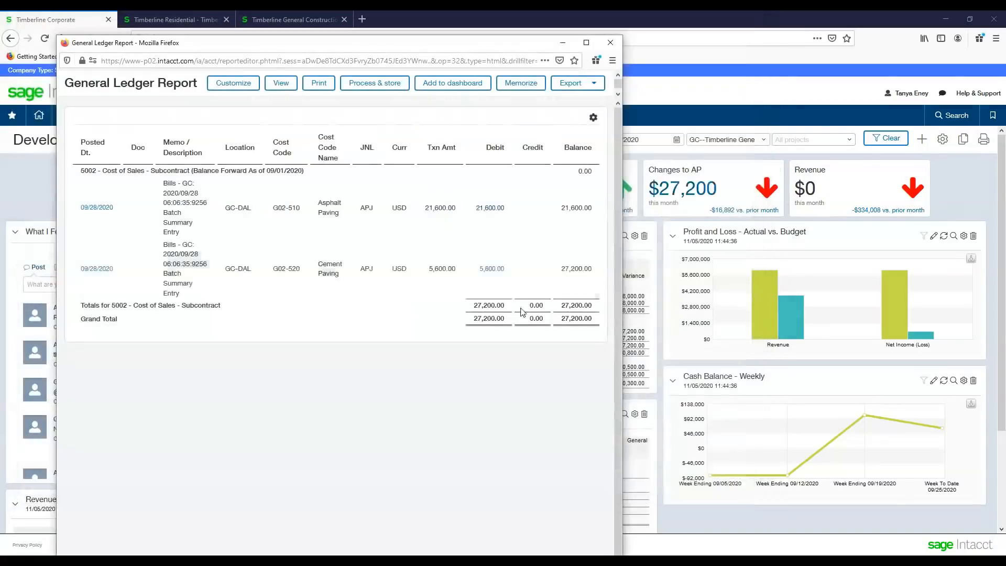
click(610, 42)
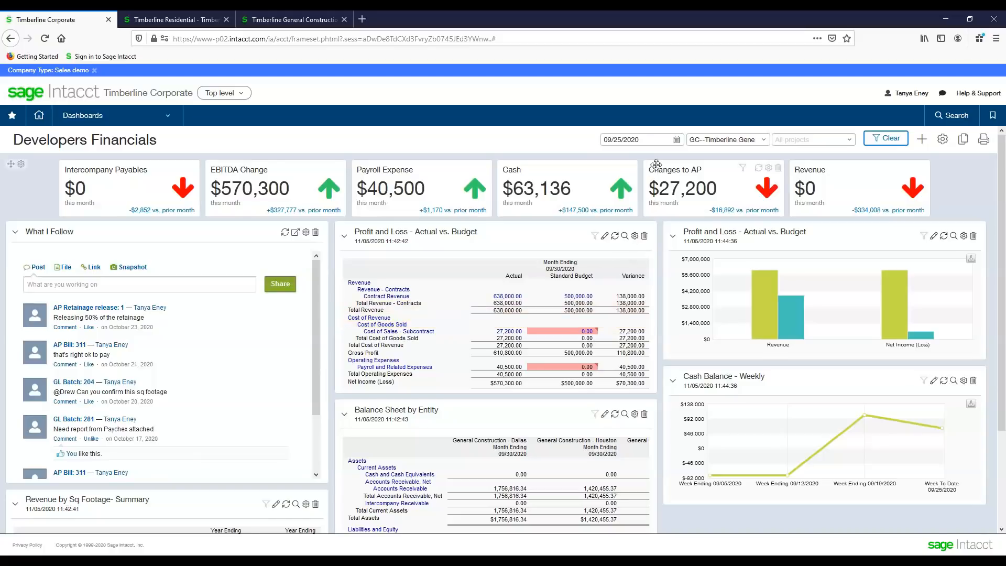
Set the dashboard's as-of date to 03/27/2020 and apply it to the General Construction view
click(677, 140)
click(609, 155)
click(609, 154)
click(609, 154)
click(609, 154)
click(609, 154)
click(609, 154)
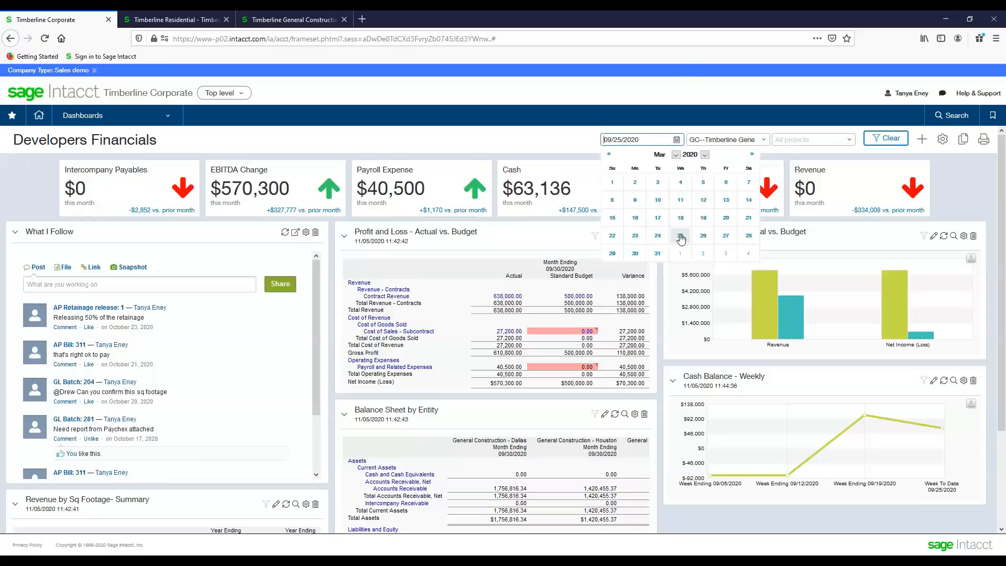
click(680, 239)
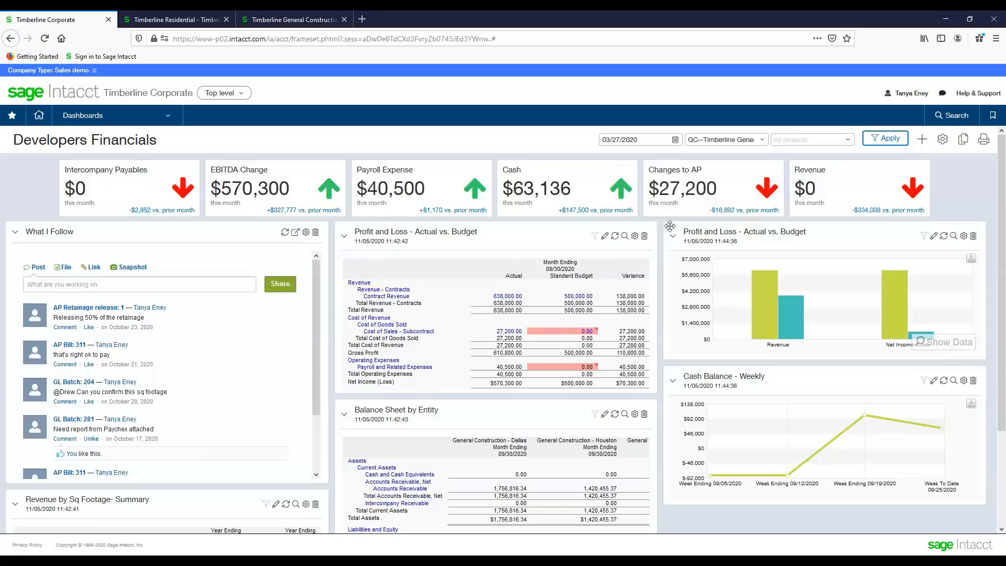
click(885, 138)
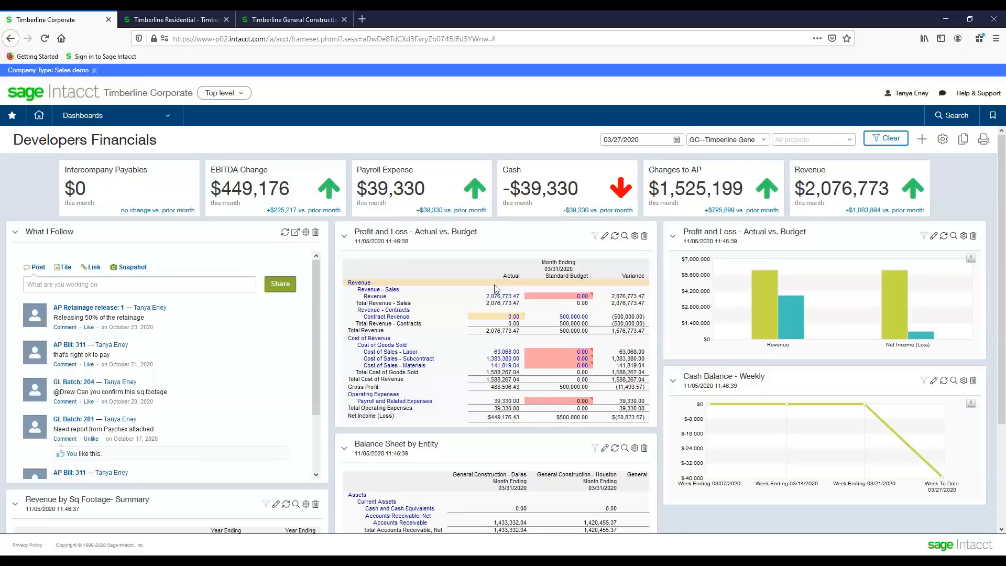
Open the Profit and Loss - Actual vs. Budget report for editing and read the help topic on its locations-across-columns example
click(605, 236)
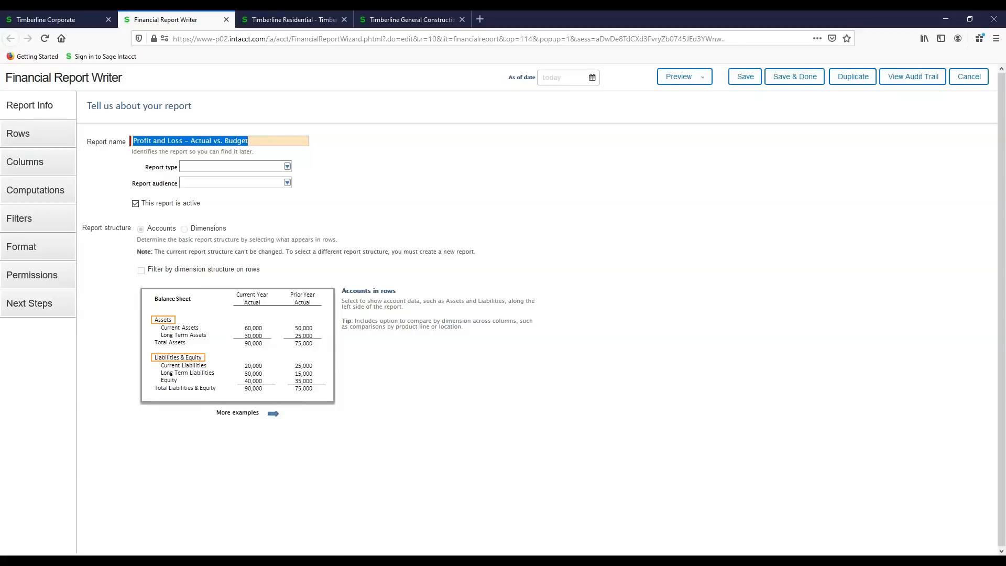
click(273, 413)
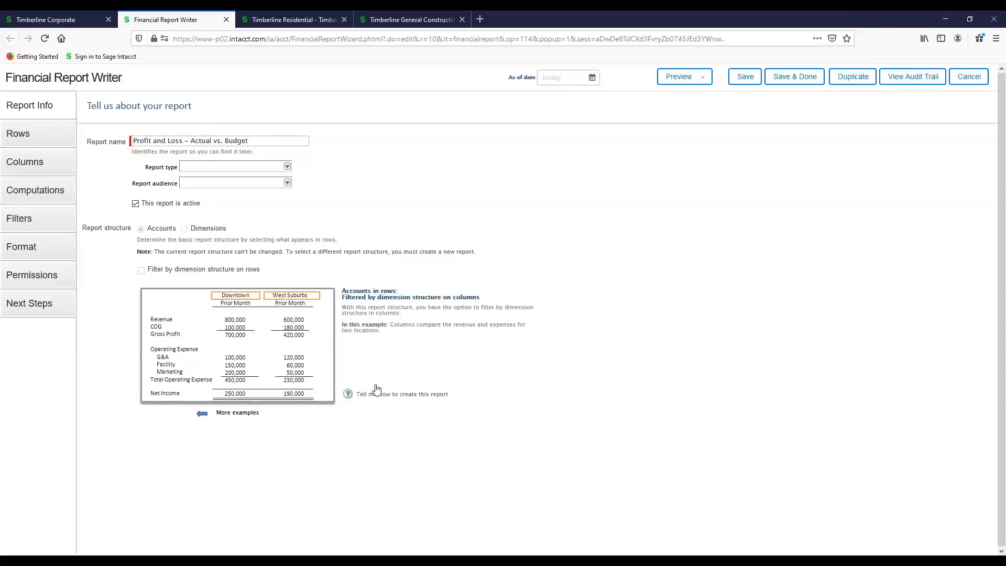
click(372, 394)
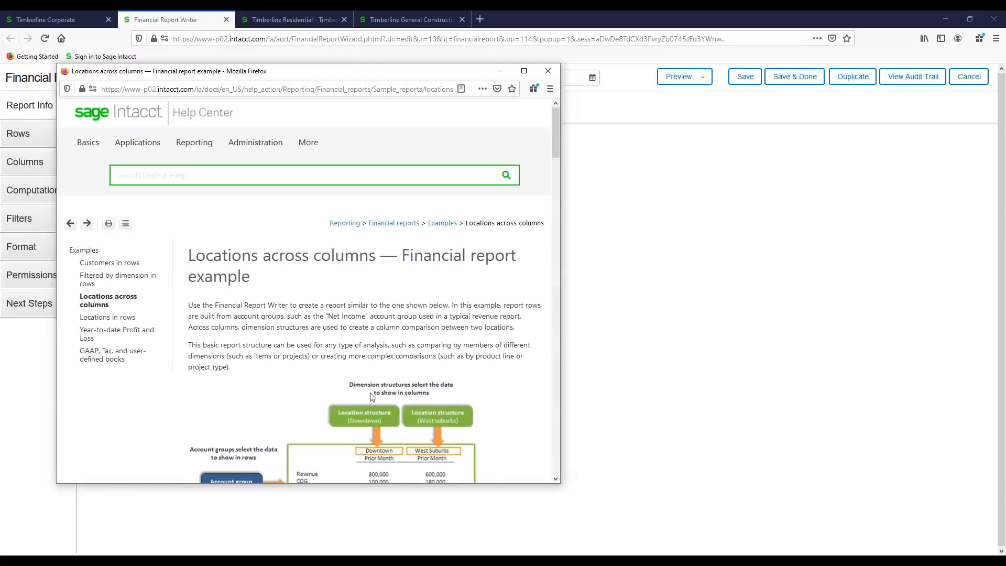
scroll(494, 294, down, 3)
scroll(495, 294, down, 6)
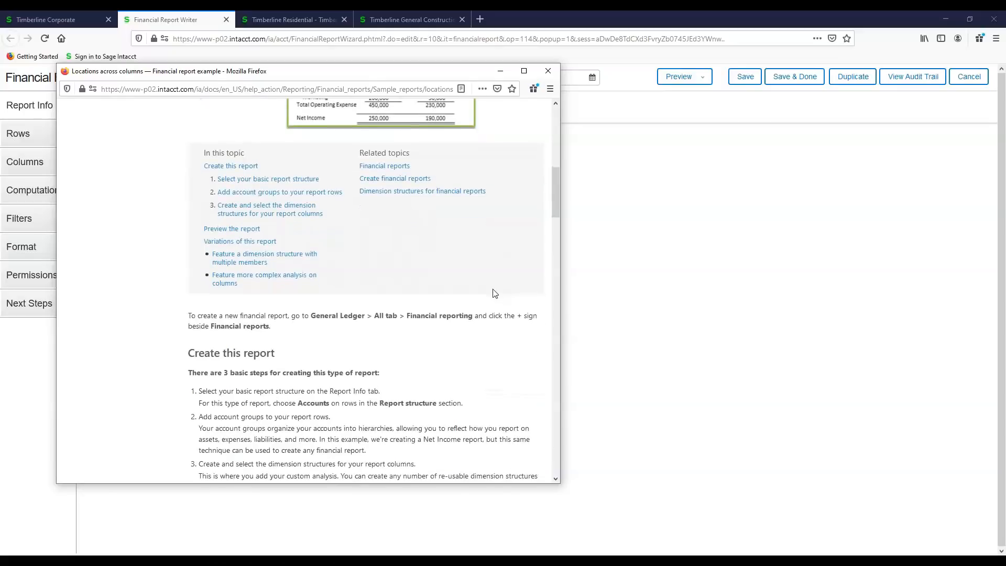
scroll(494, 294, down, 3)
scroll(495, 294, down, 3)
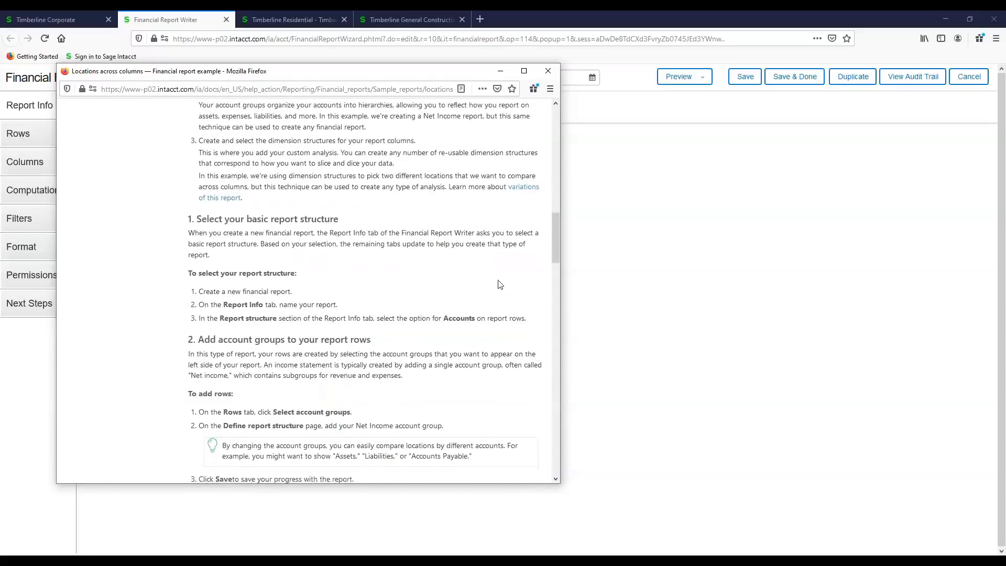
scroll(501, 285, down, 3)
scroll(498, 284, down, 5)
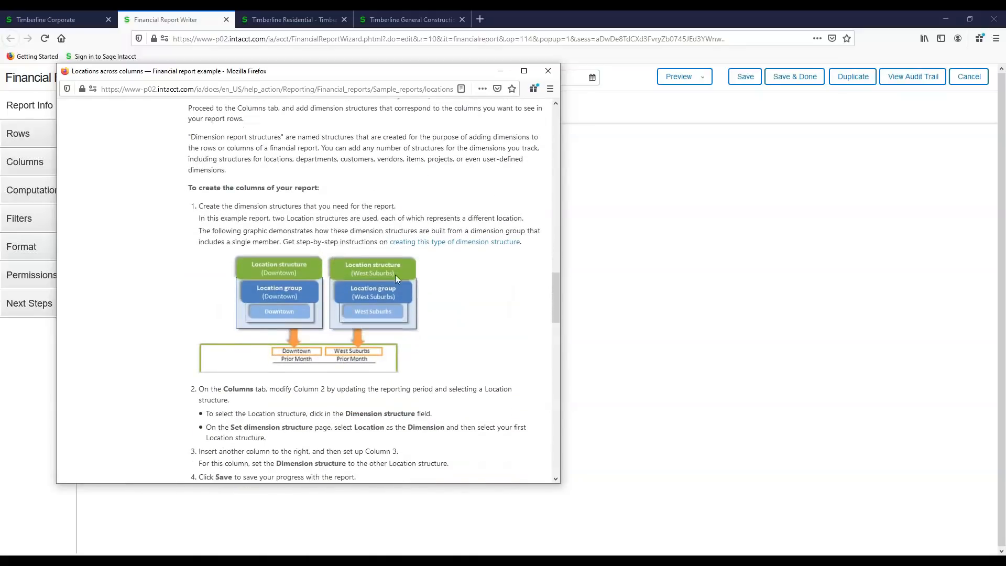
click(548, 71)
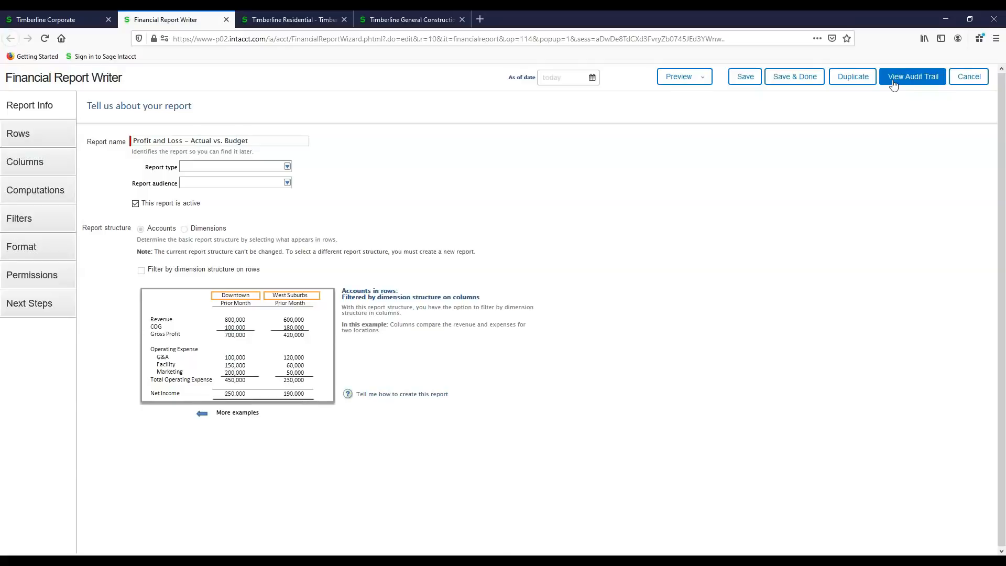
Set the Revenue - Contracts row's detail level to Summary - hide accounts, expanded by the Projects dimension
click(54, 141)
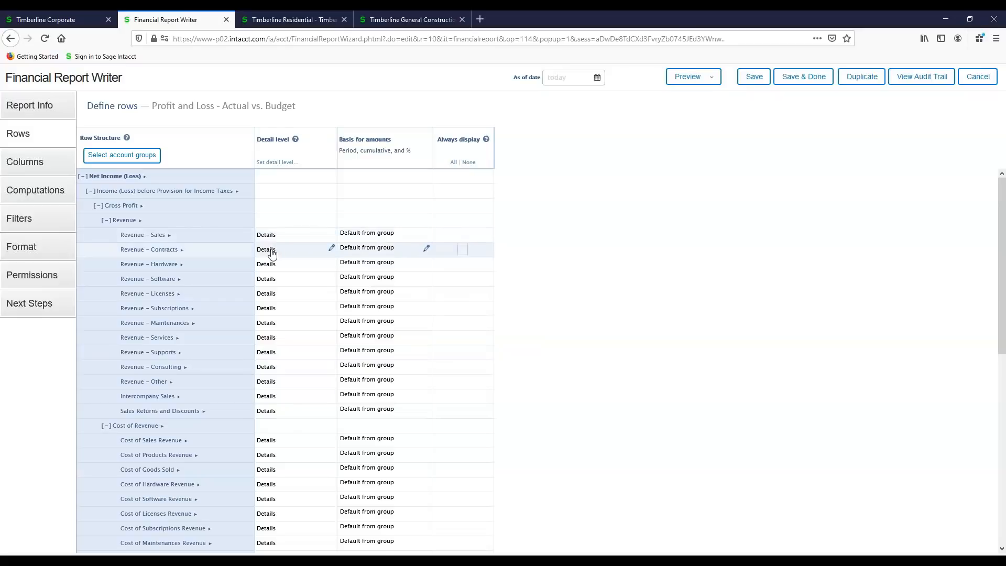
click(331, 248)
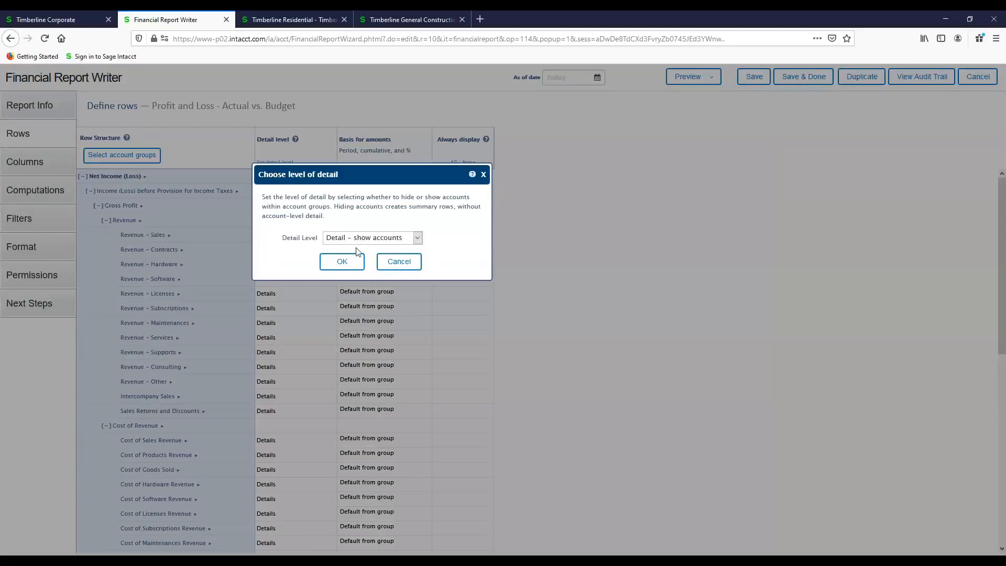
click(417, 238)
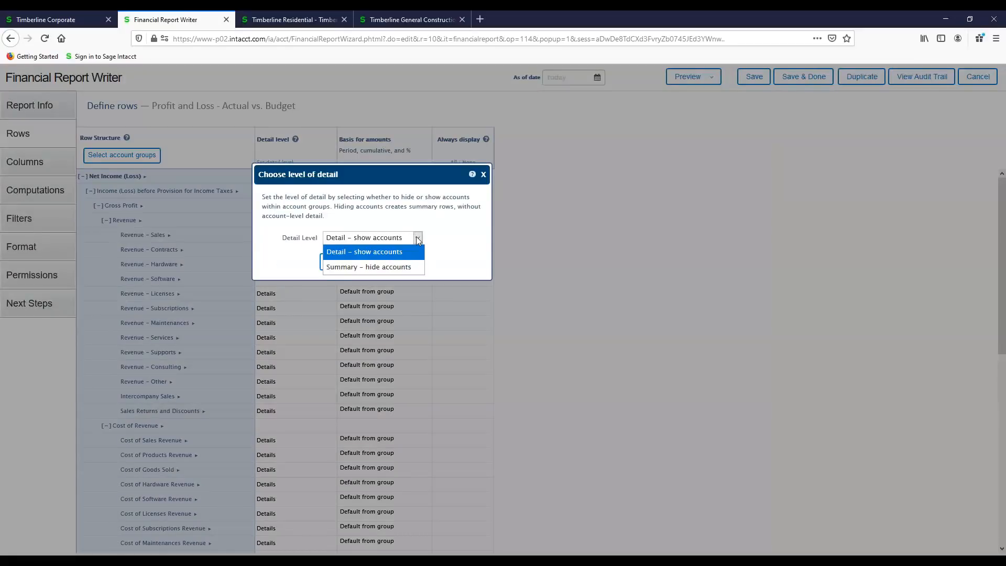
click(367, 267)
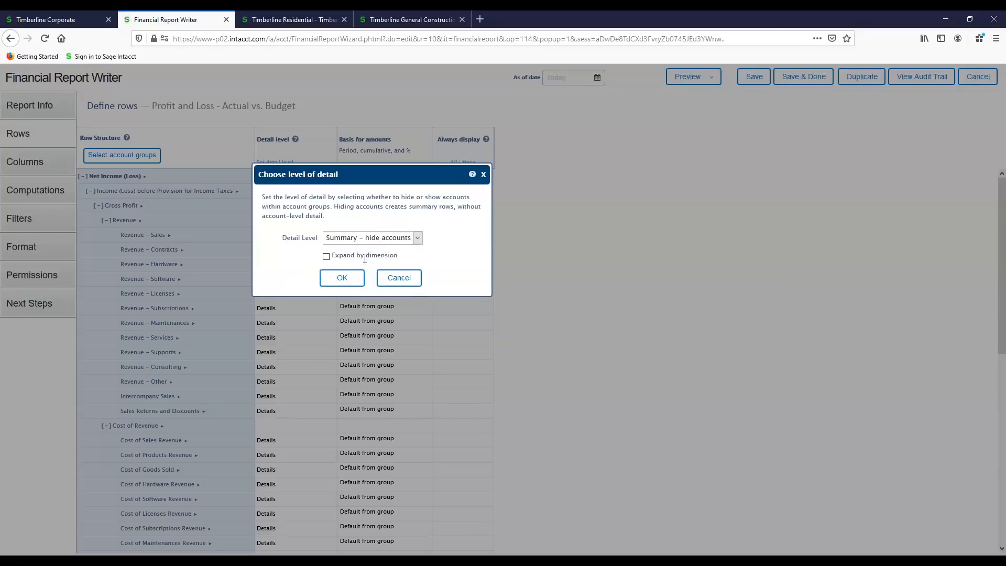
click(326, 256)
click(326, 257)
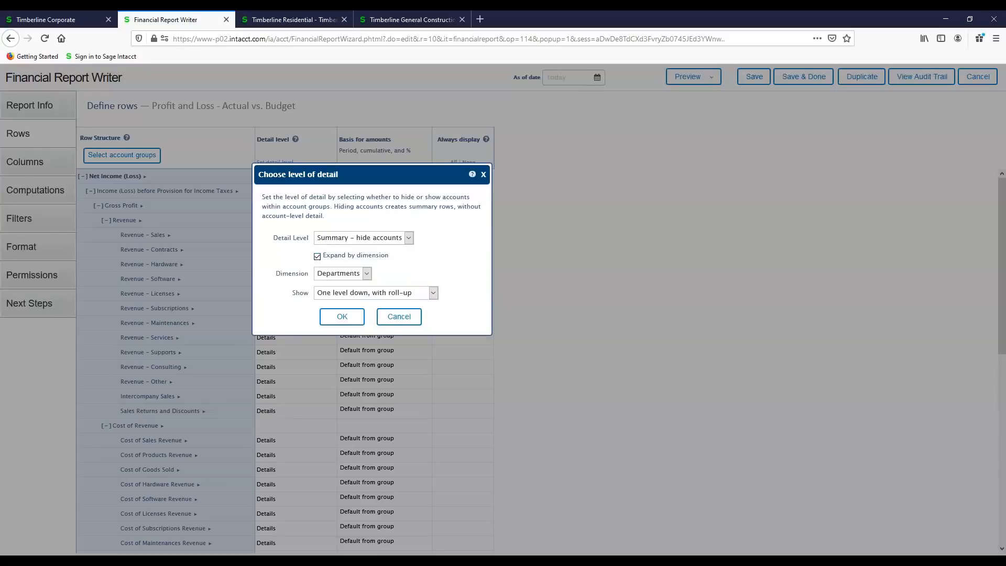
click(367, 273)
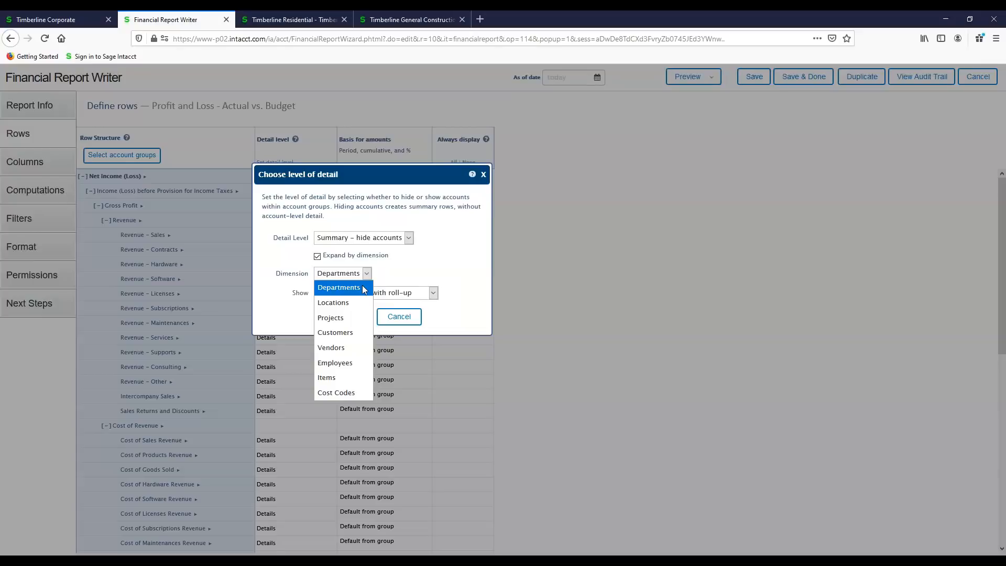
click(331, 317)
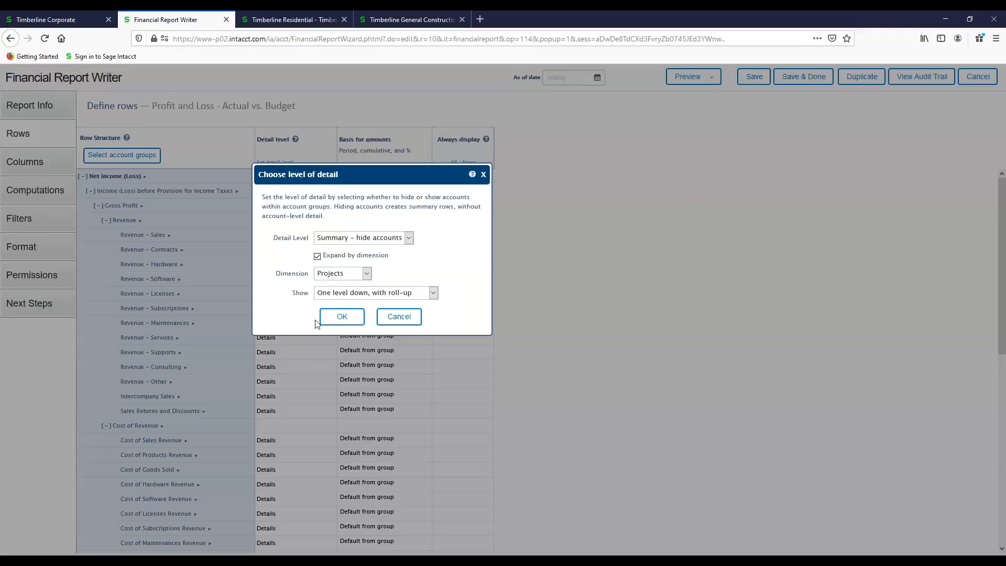
click(327, 318)
Set the Revenue - Sales row's detail level to Summary - hide accounts, expanded by the Projects dimension
click(333, 234)
click(411, 238)
click(376, 266)
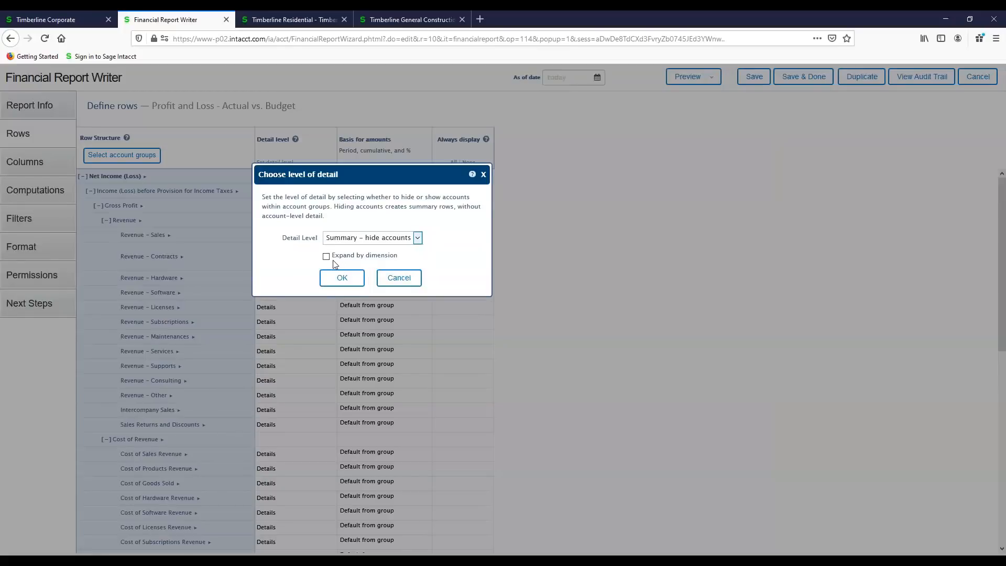
click(329, 257)
click(345, 275)
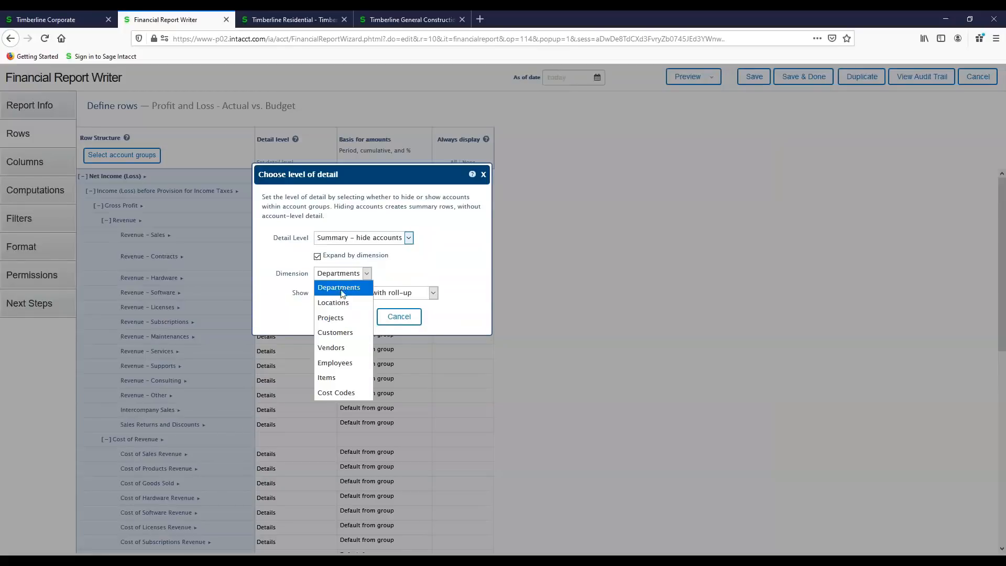
click(335, 318)
click(341, 317)
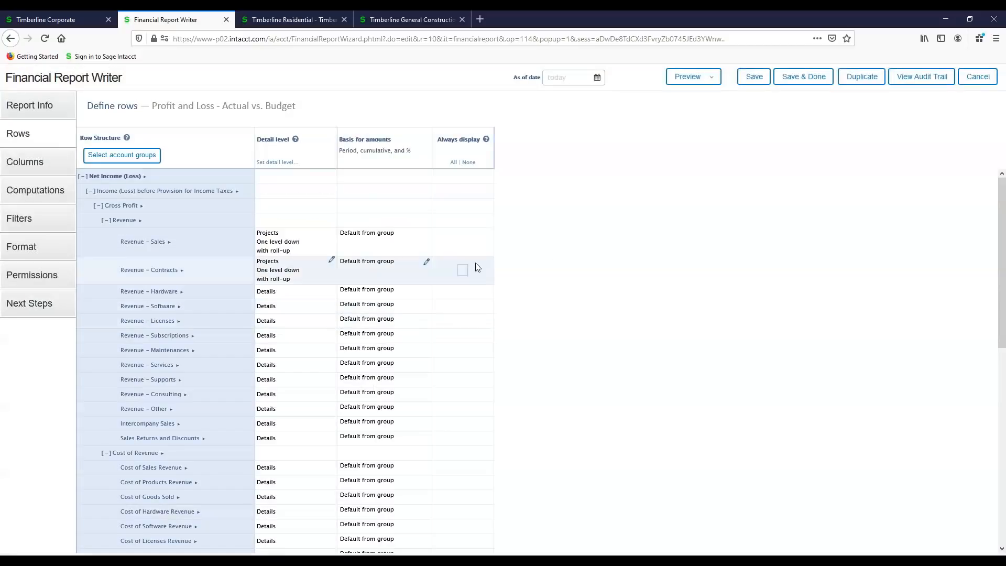
Review the column type and reporting period options available for the report's Actual column
click(27, 163)
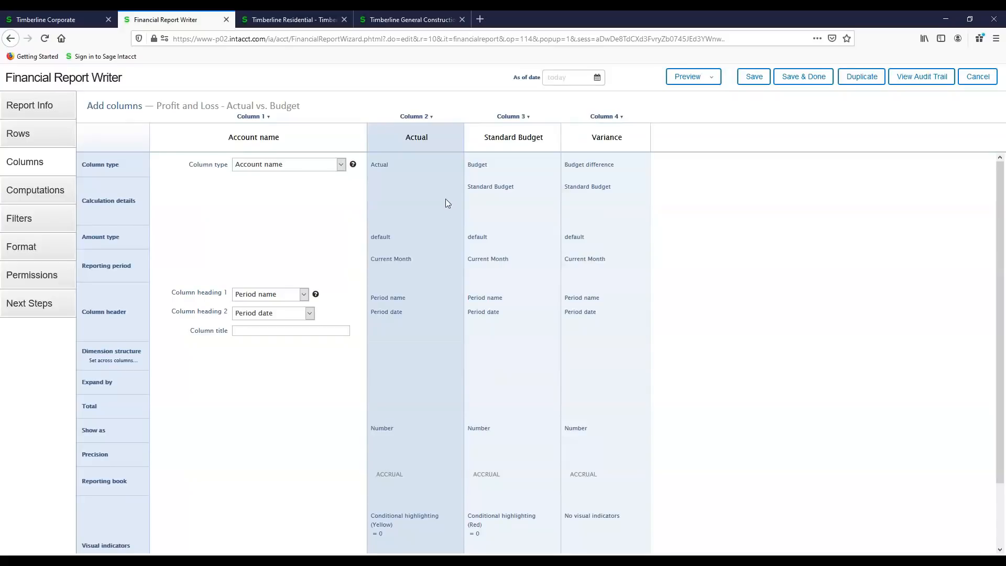
click(446, 200)
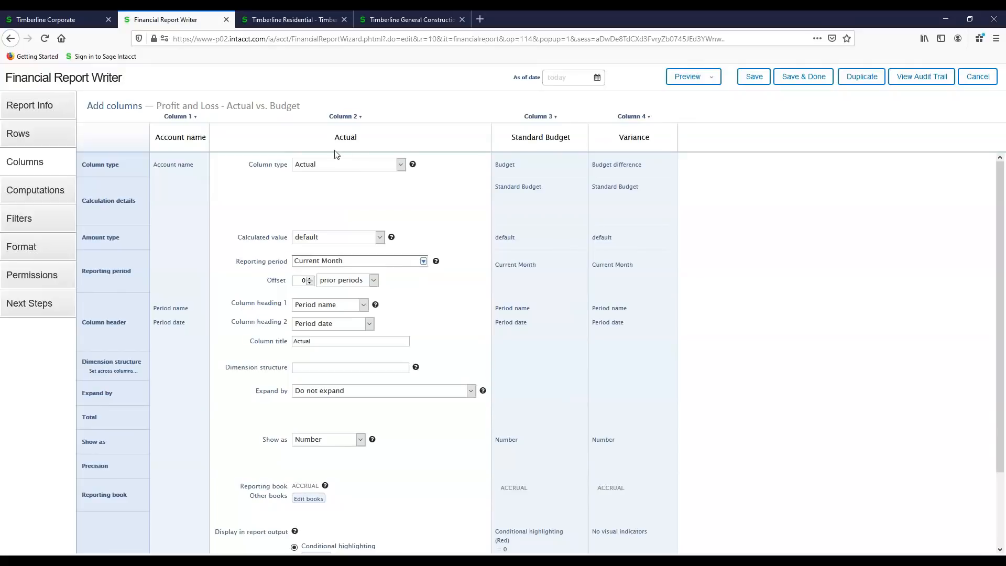
click(336, 165)
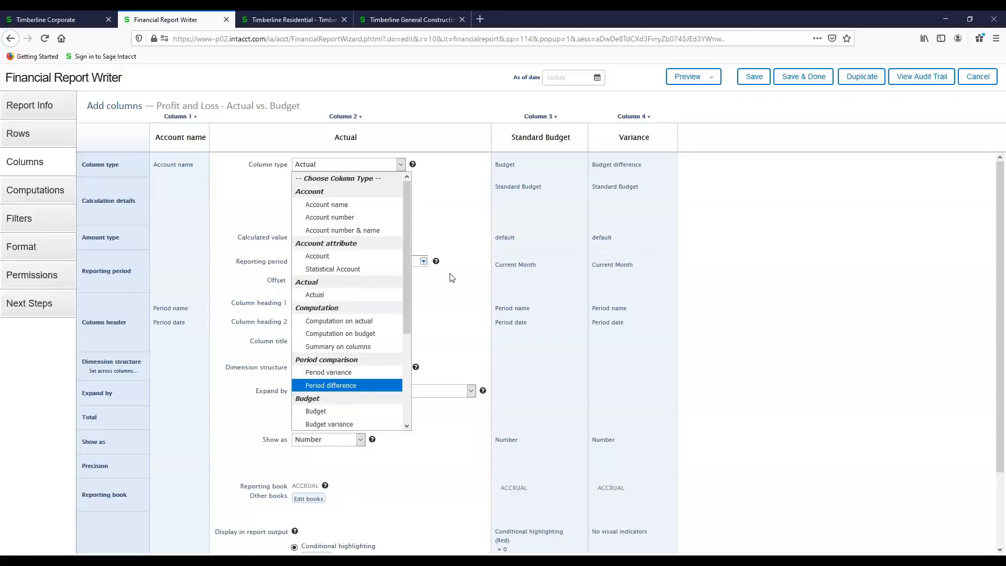
click(460, 241)
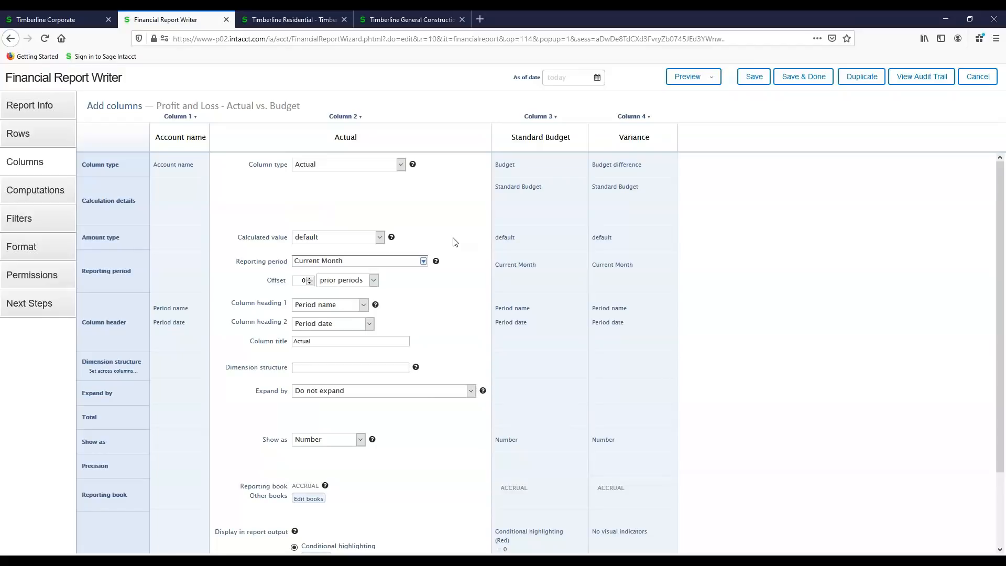
click(424, 262)
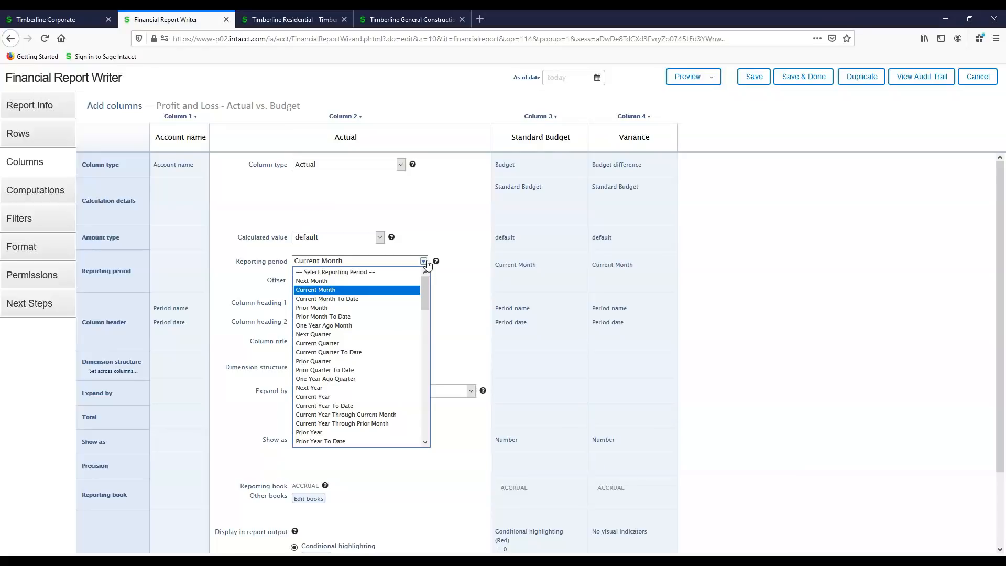
click(476, 288)
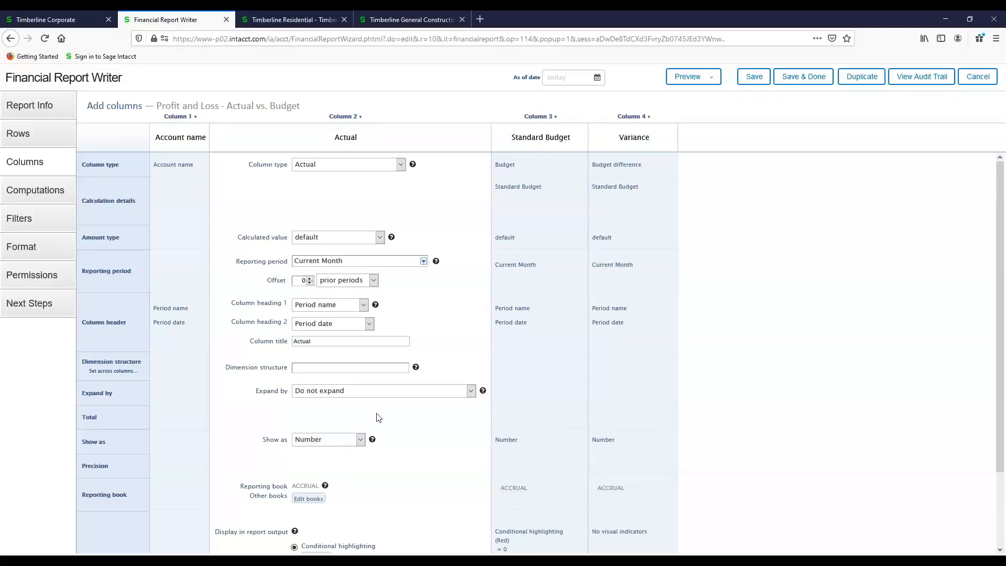
Review the Actual column's conditional highlighting rules and close them without changes
scroll(382, 419, down, 2)
scroll(383, 420, down, 3)
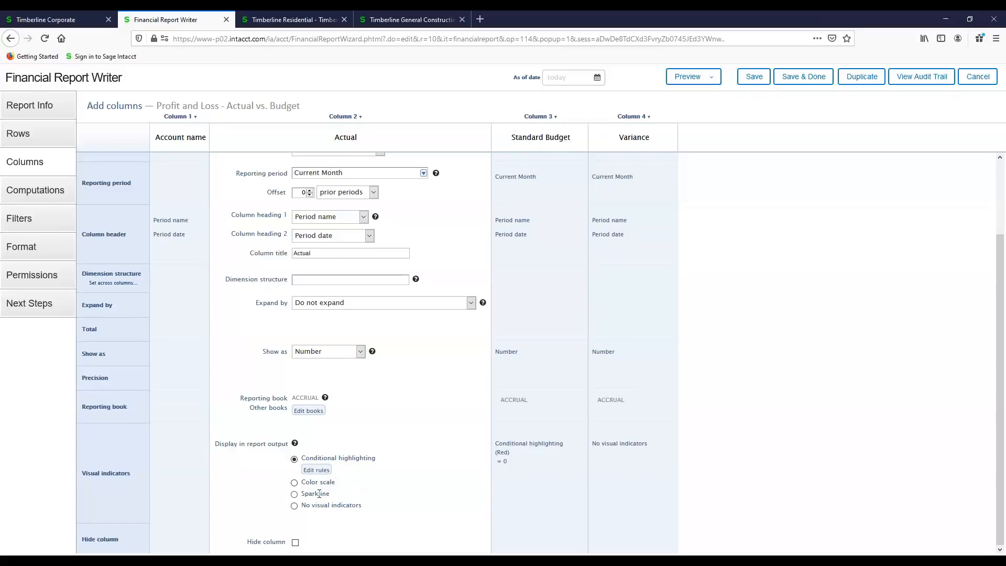
click(317, 470)
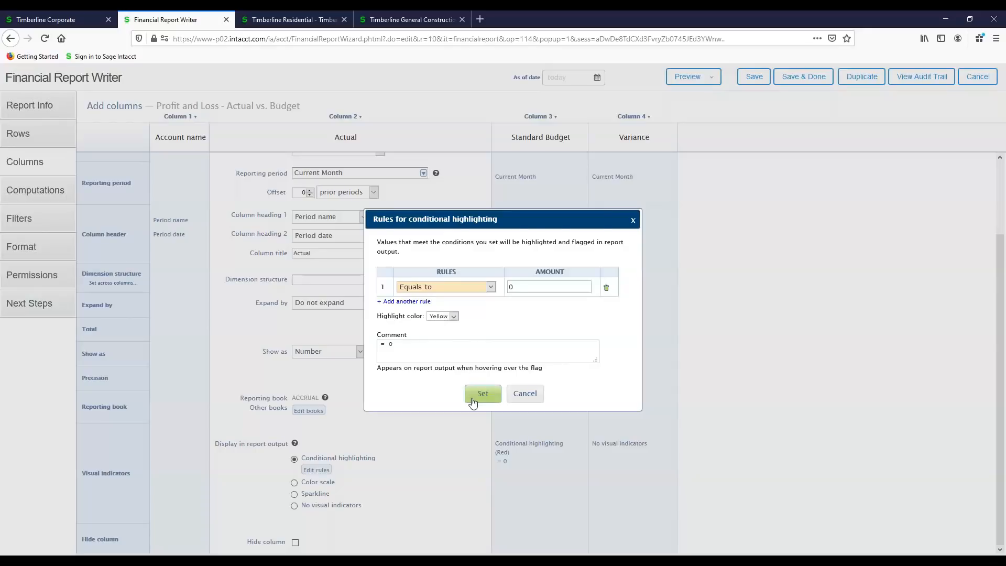
click(526, 395)
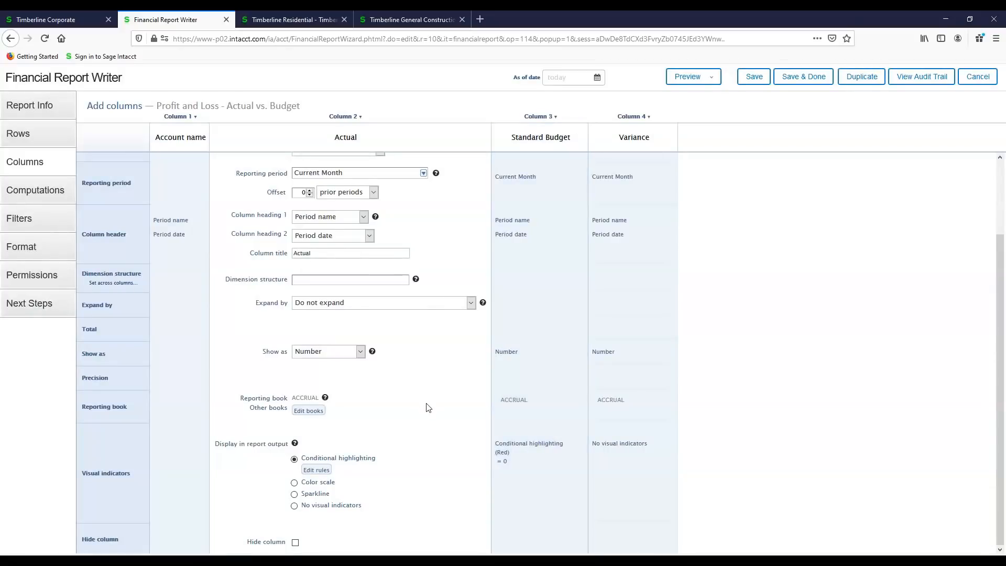
Review the report's permissions and the next-step options for using the report
scroll(426, 405, up, 3)
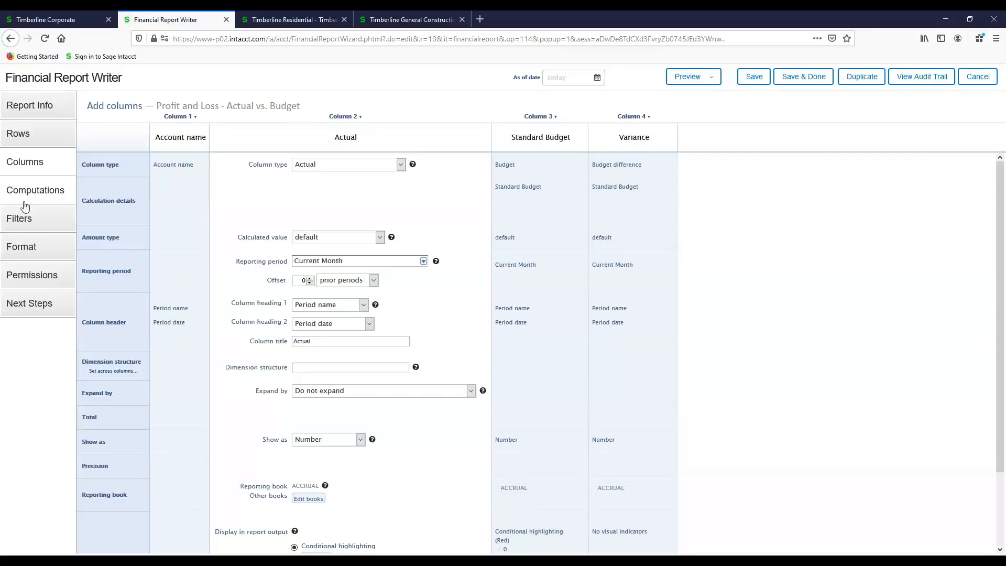
click(21, 276)
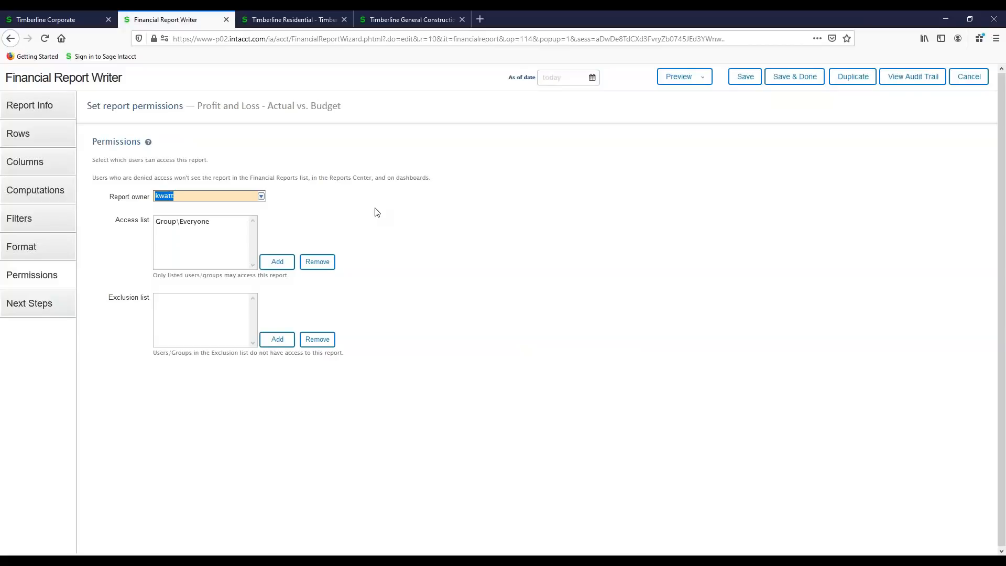
click(22, 309)
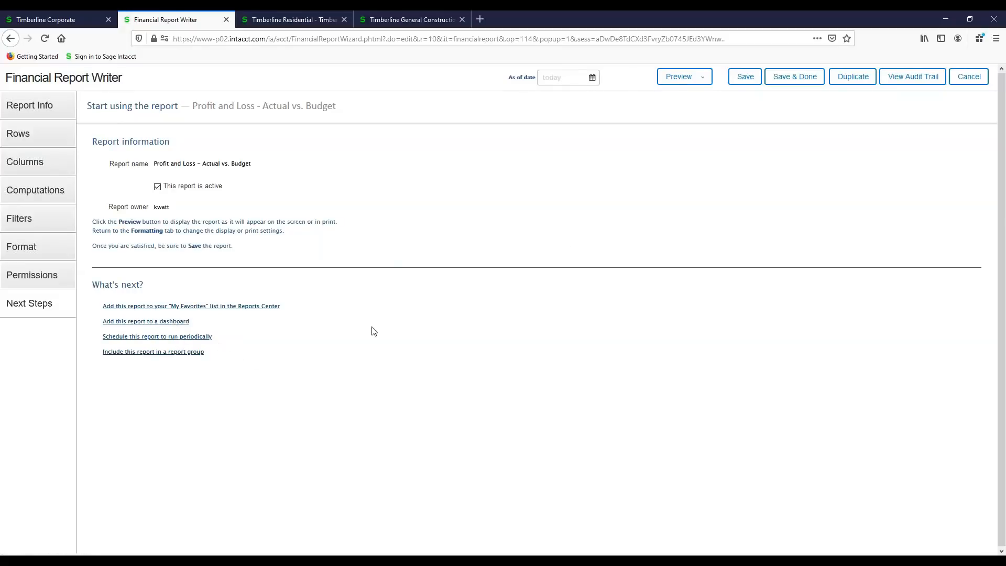
Save the Profit and Loss - Actual vs. Budget report, close the report writer, and refresh that report on the Developers Financials dashboard
click(743, 80)
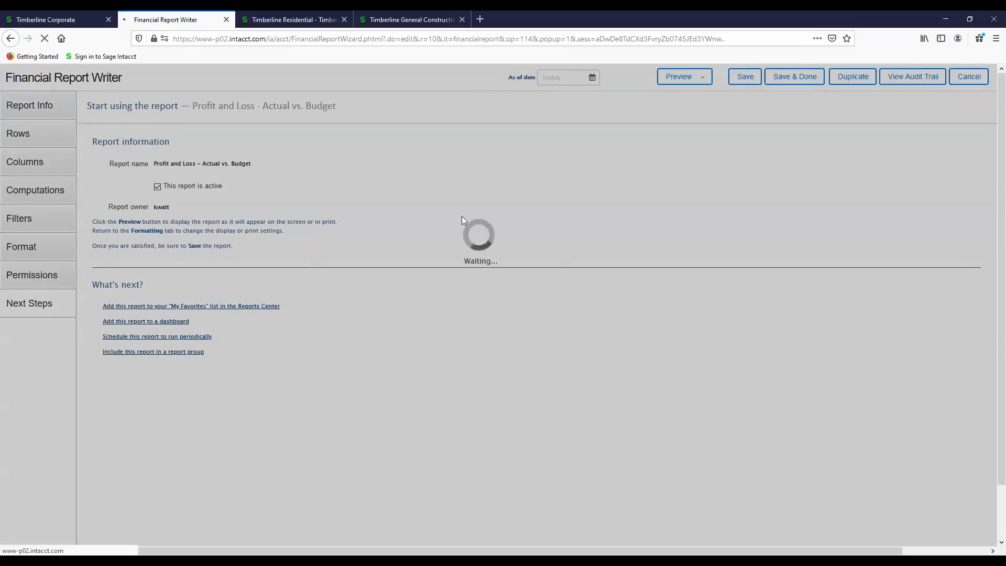
click(226, 19)
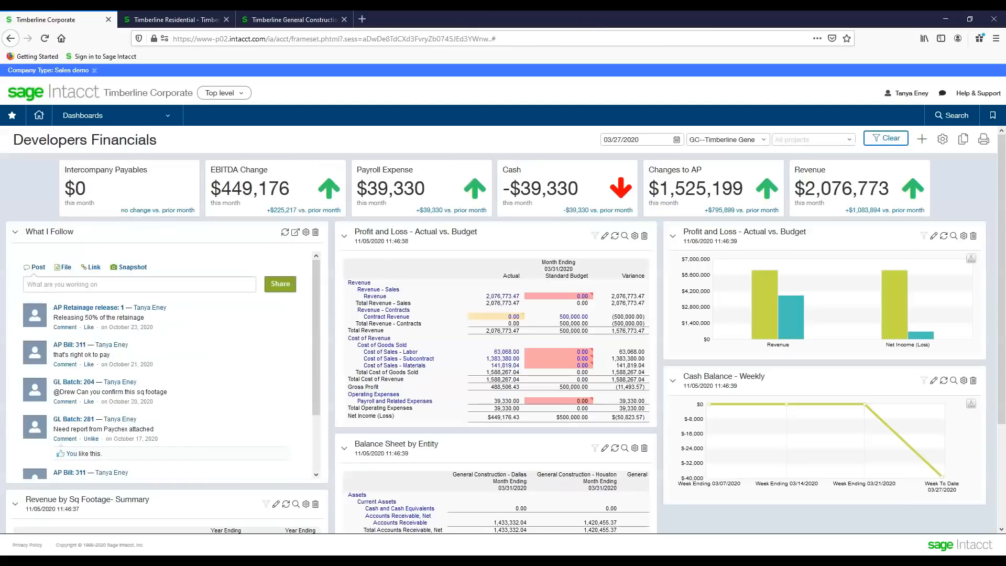
click(616, 237)
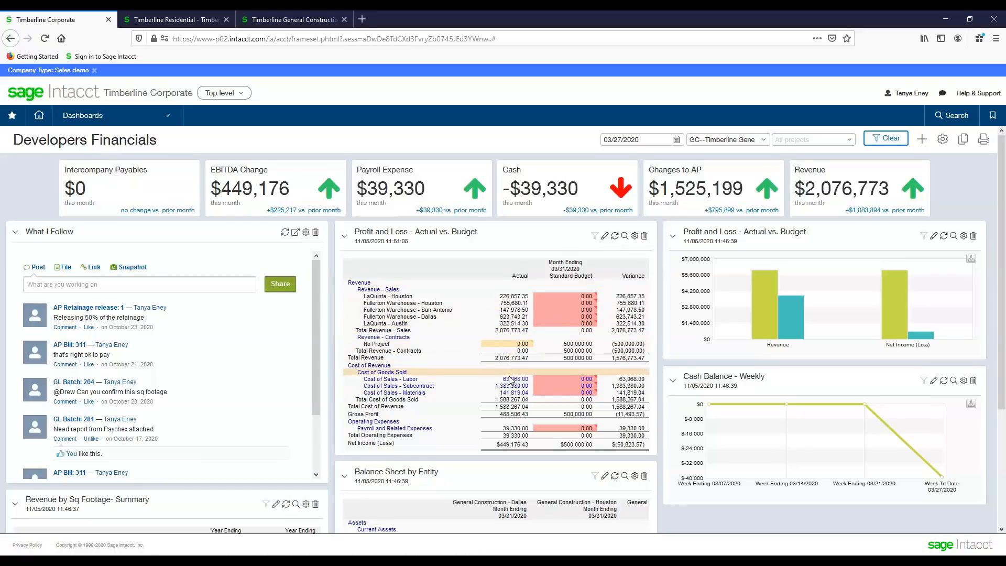
Drill into the Cost of Sales - Labor amount, review the General Ledger Report's export formats, and close it
click(528, 344)
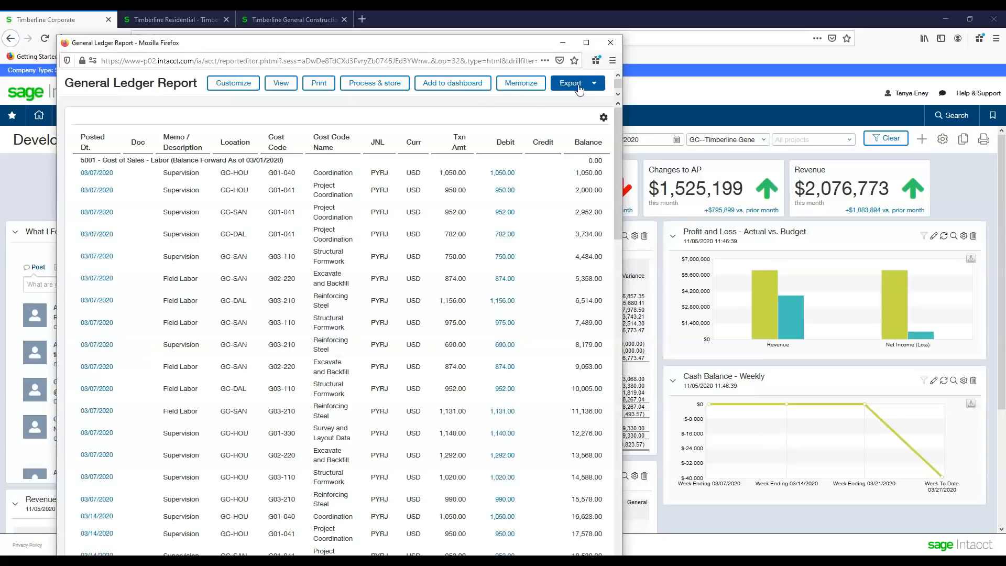
click(579, 89)
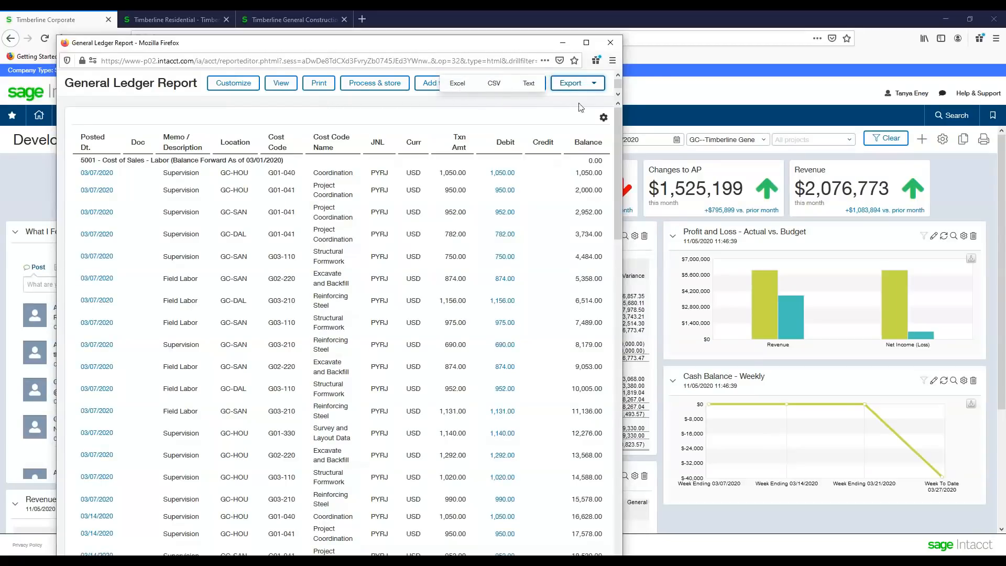
click(611, 43)
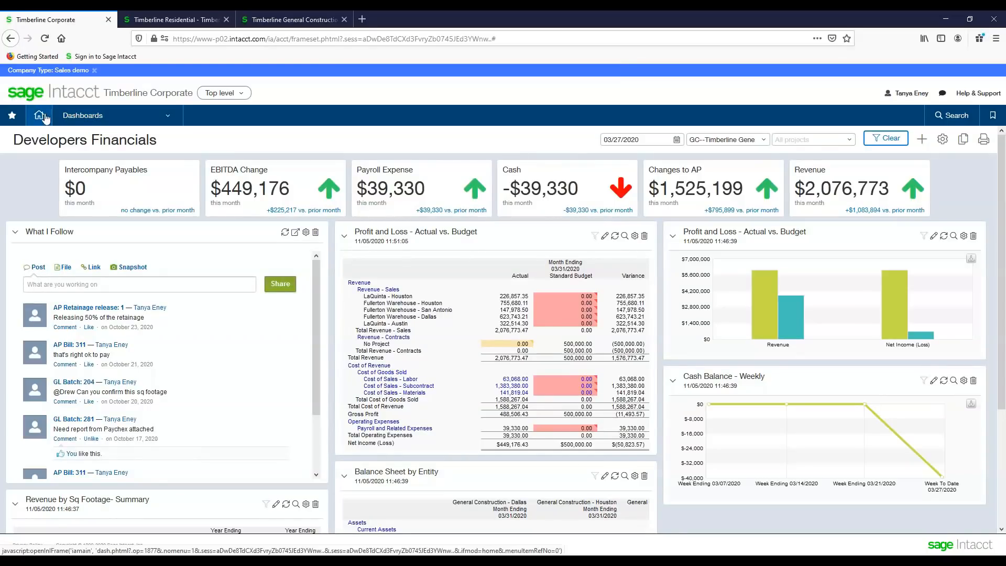
Open the Project Performance dashboard from the favorites and apply 11/27/2020 as its date filter
click(11, 120)
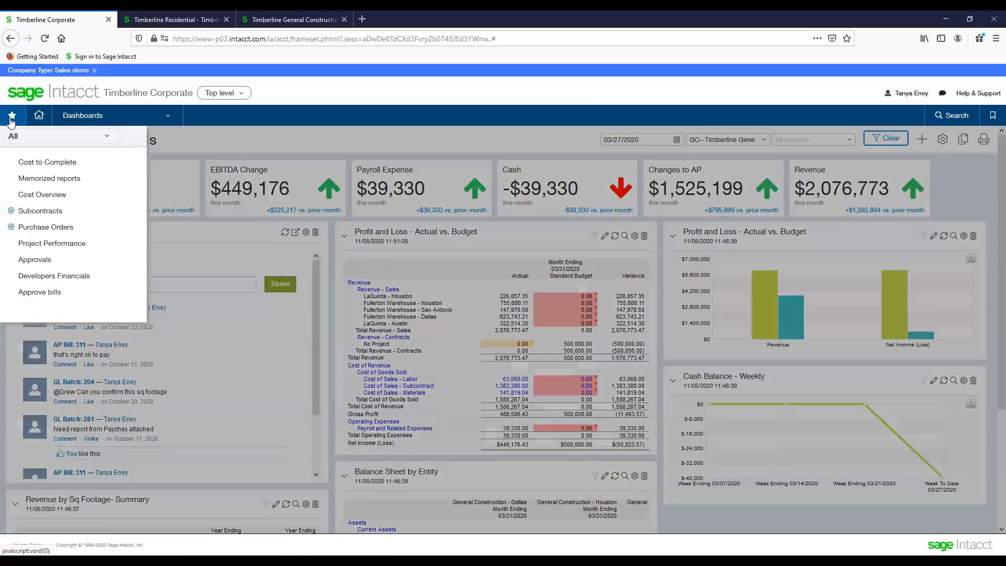
click(43, 244)
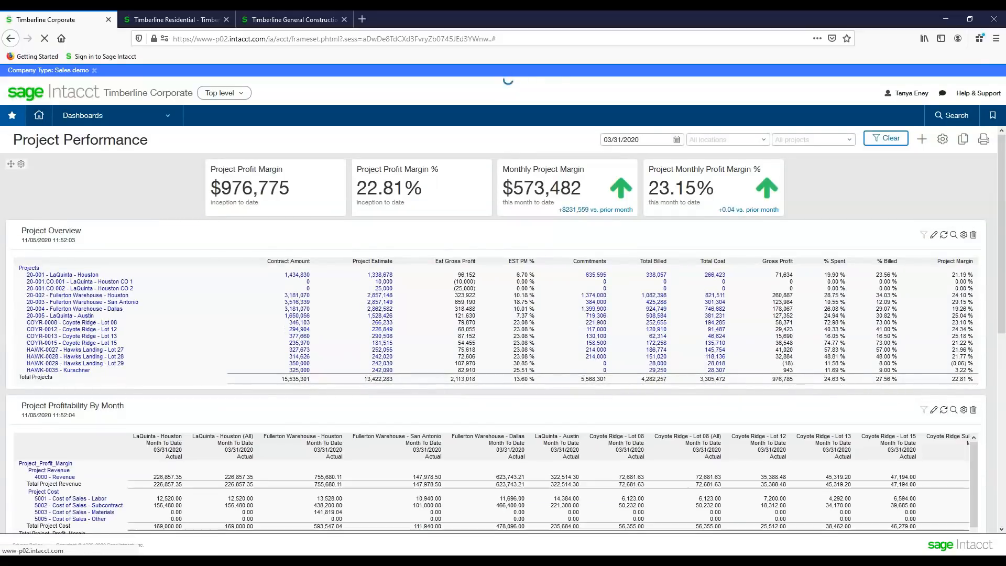
click(677, 140)
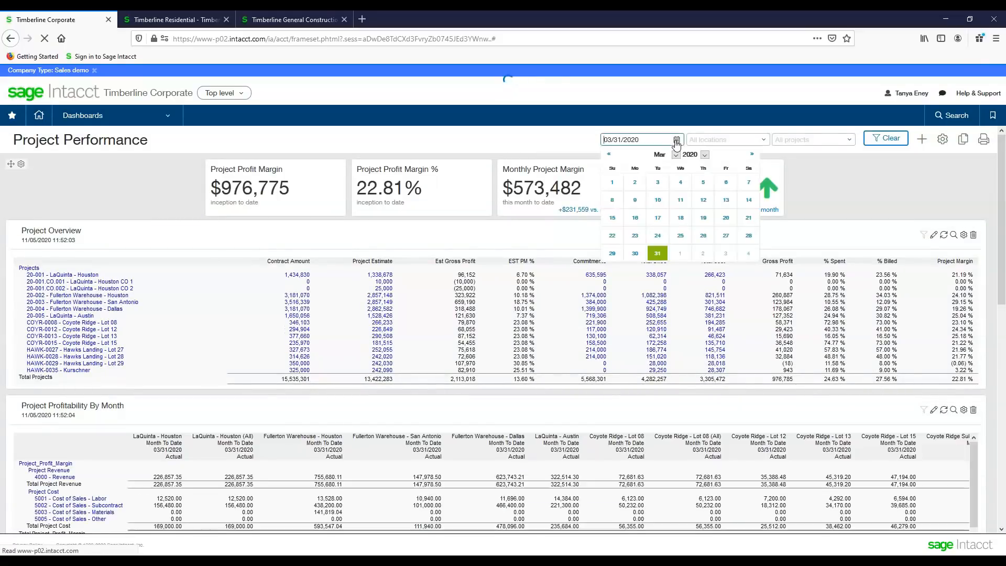
click(751, 154)
click(752, 155)
click(752, 154)
click(752, 154)
click(752, 154)
click(751, 154)
click(752, 154)
click(751, 154)
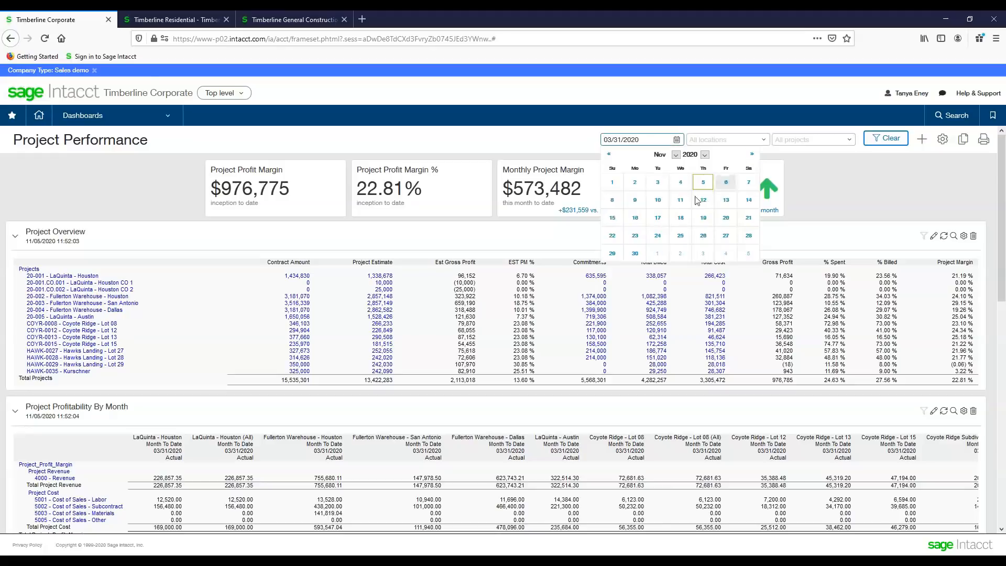
click(726, 236)
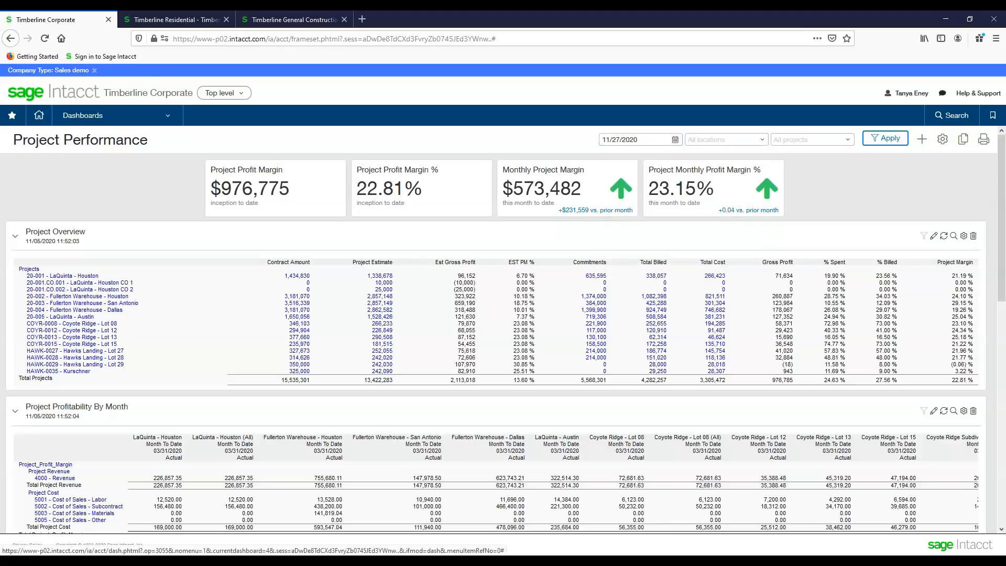
click(878, 143)
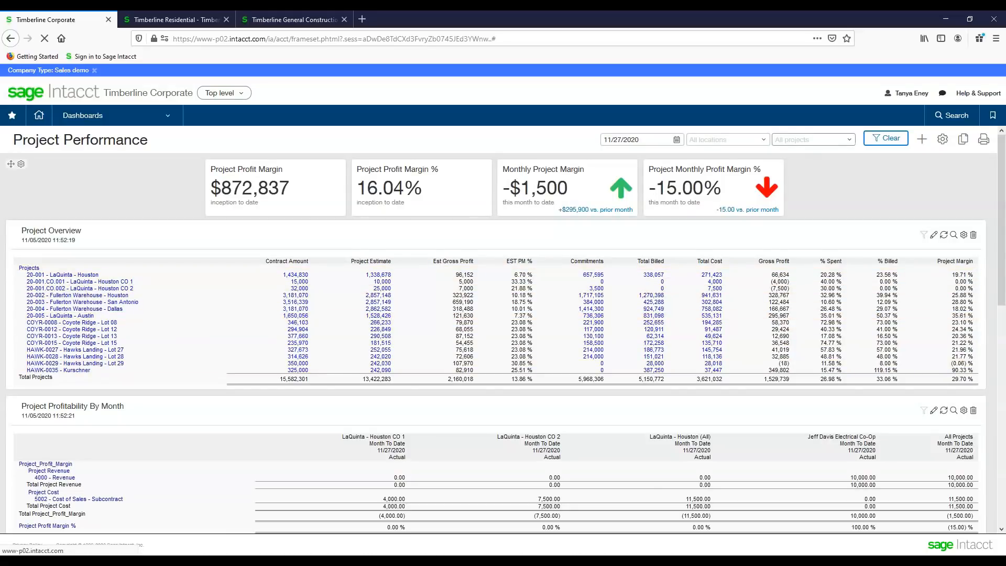
Filter the Project Performance dashboard to the GC--Timberline General Construction location
click(763, 140)
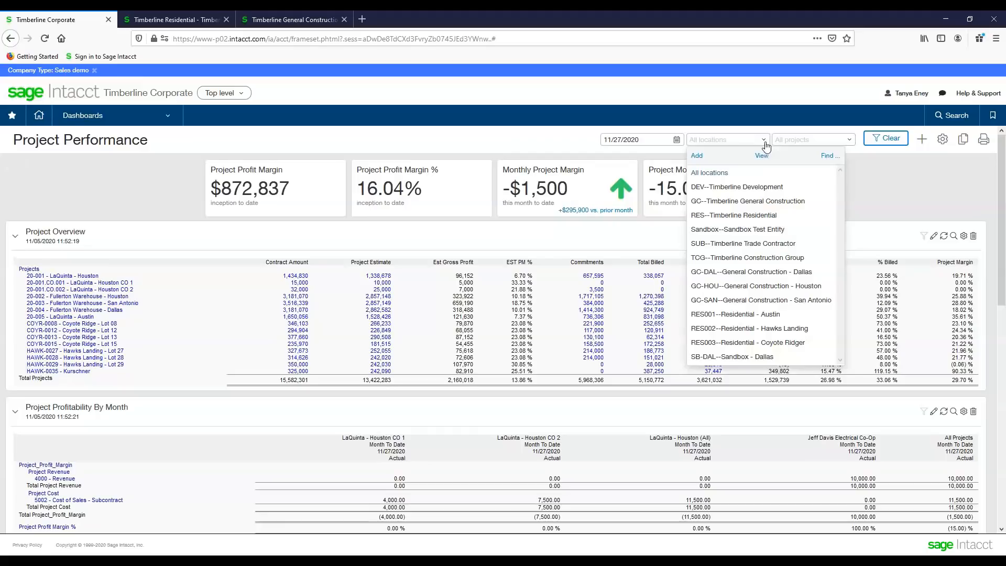
click(755, 200)
click(885, 139)
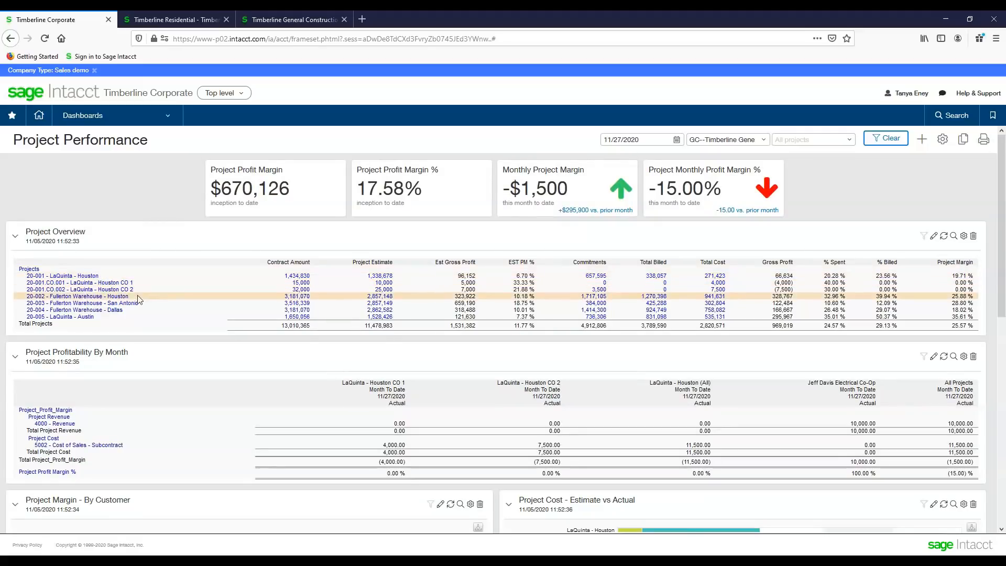
Check the dashboard's project filter options, then open the Project Performance dashboard in the Timberline General Construction session
click(852, 141)
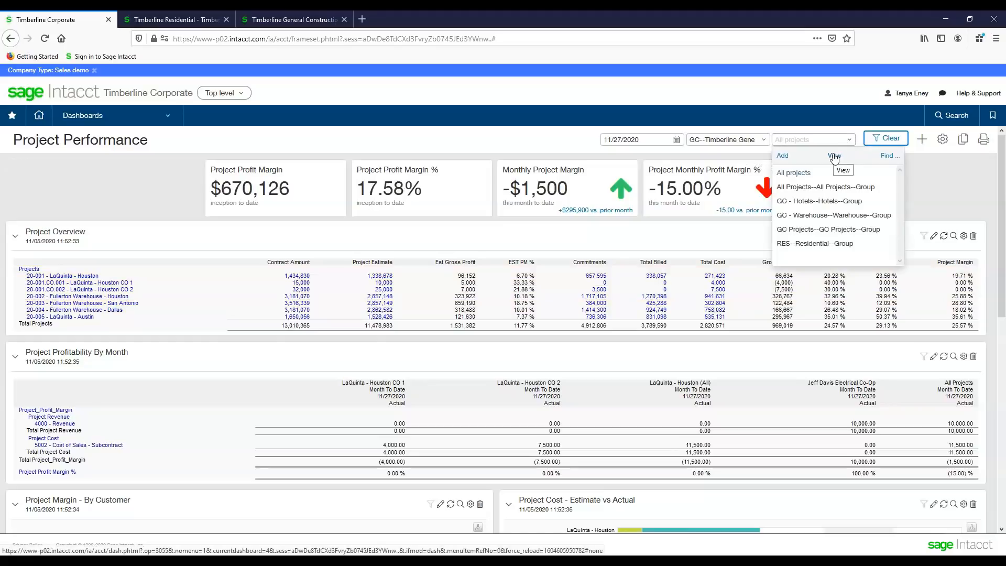
click(277, 22)
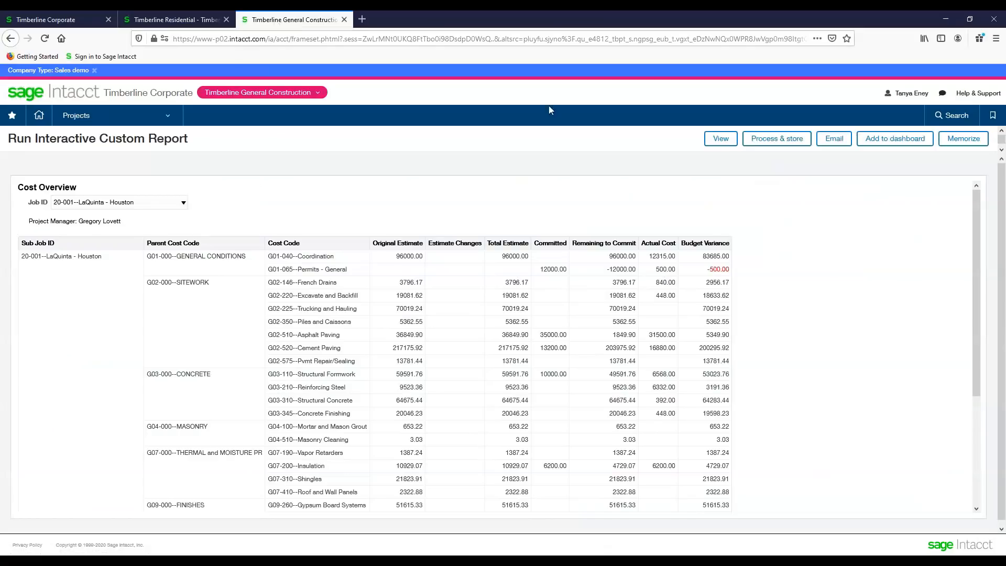
click(11, 115)
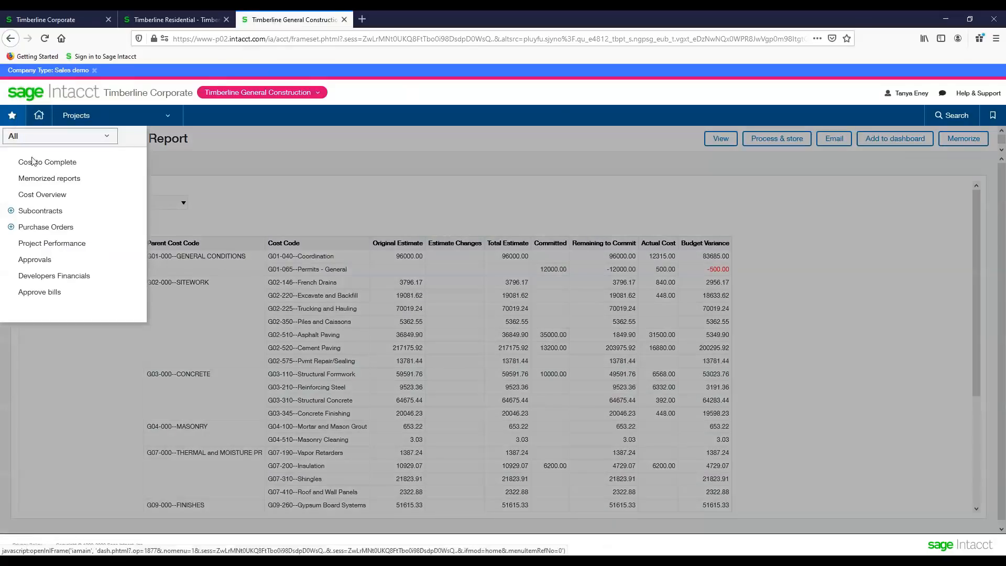
click(34, 245)
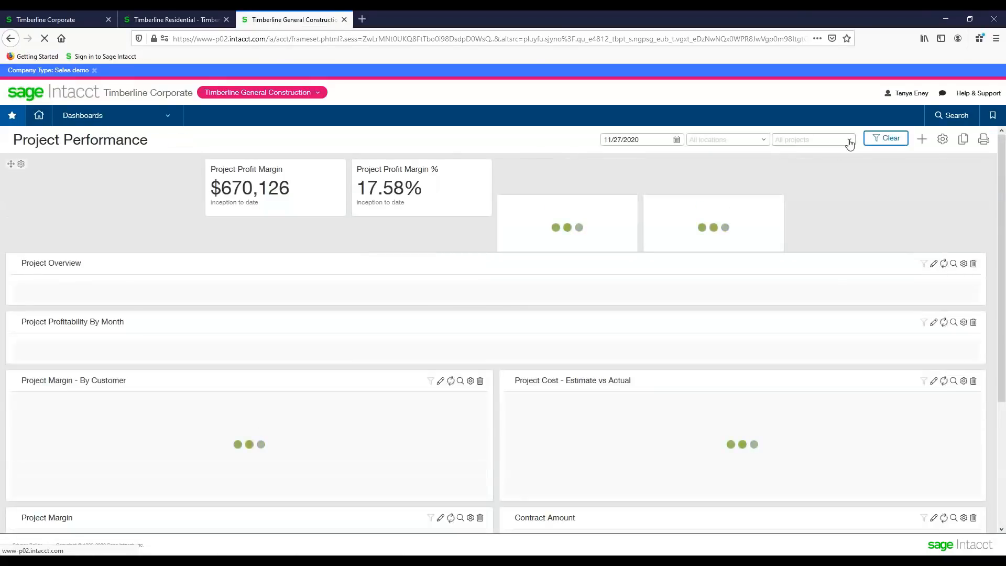
Filter the Project Performance dashboard to the project 20-001--LaQuinta - Houston
click(850, 141)
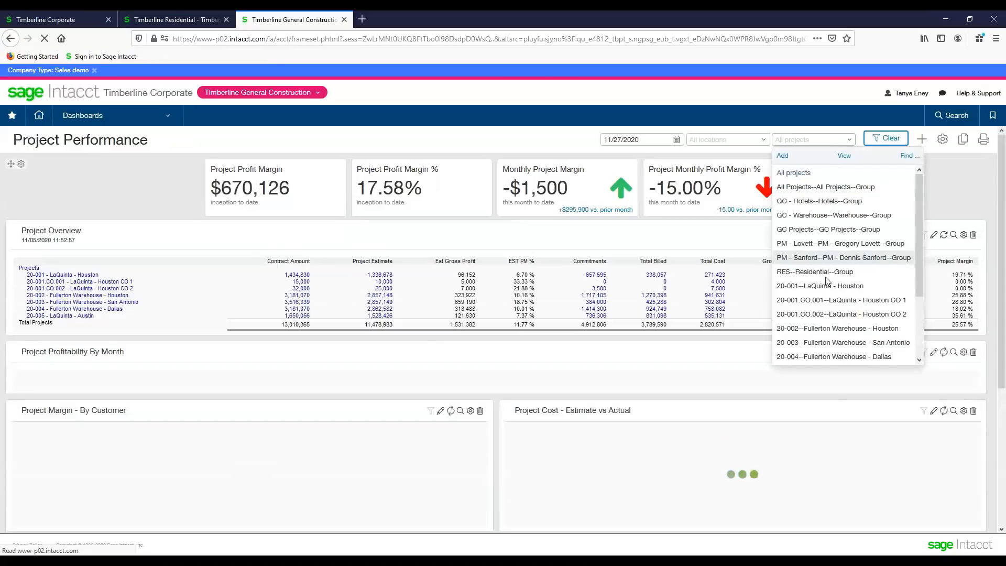
click(827, 286)
click(886, 138)
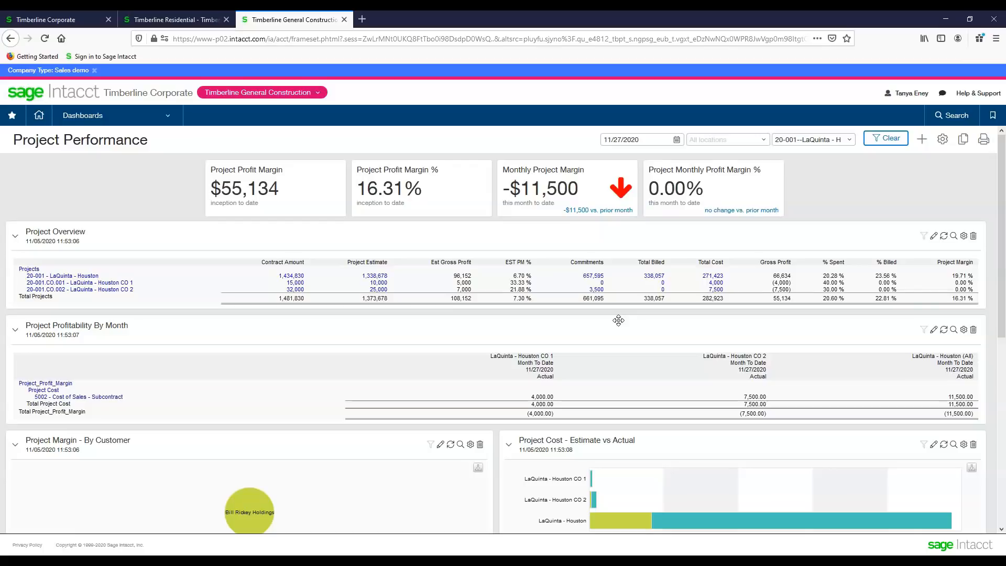
Open the Projects list and edit the record of project 20-001, LaQuinta - Houston
mouse_move(68, 121)
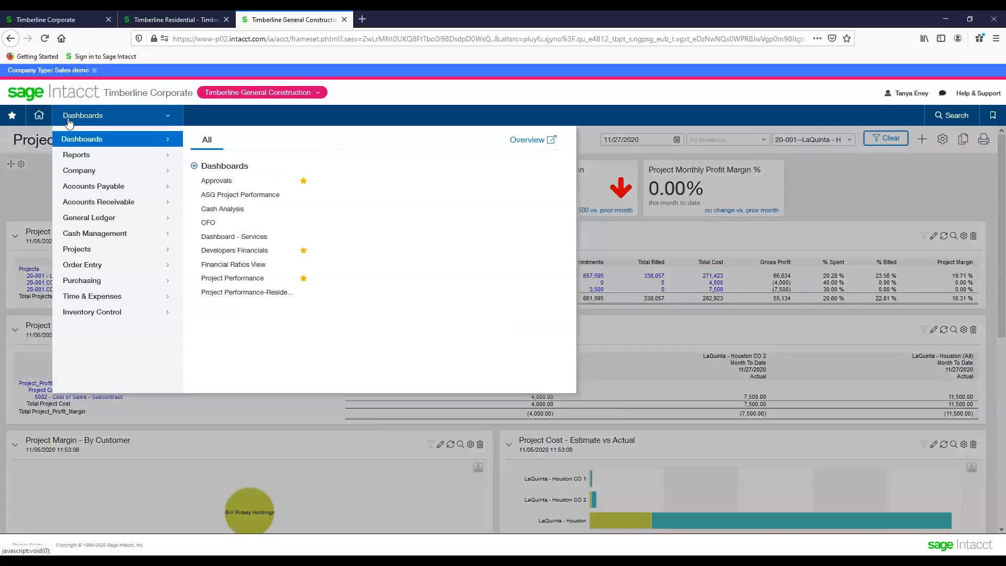
mouse_move(104, 250)
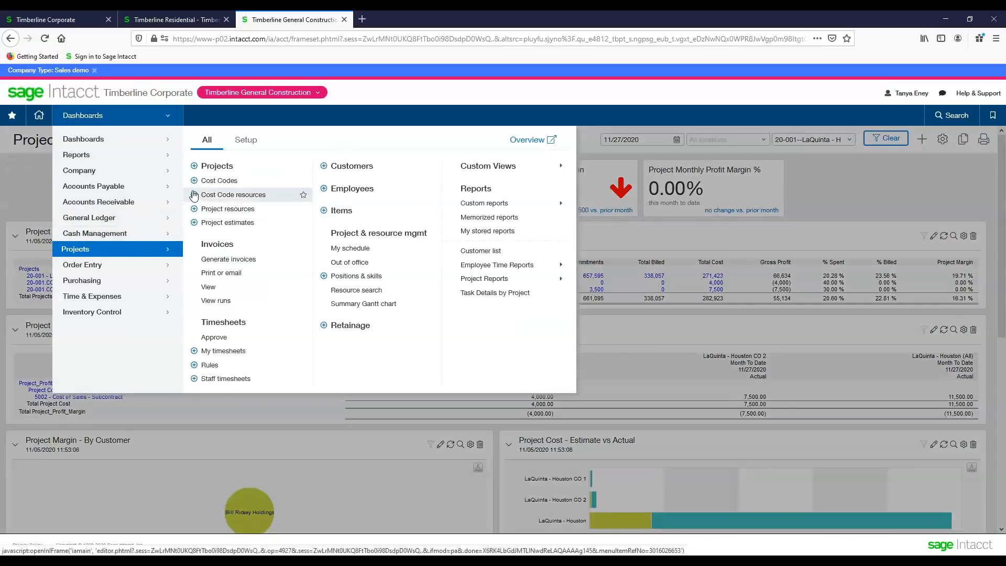
click(215, 167)
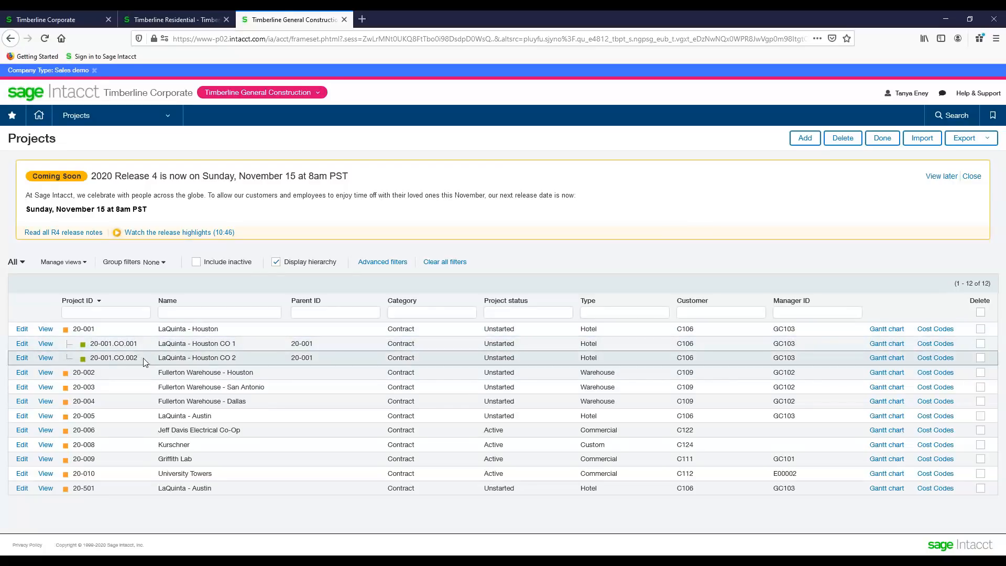
click(22, 330)
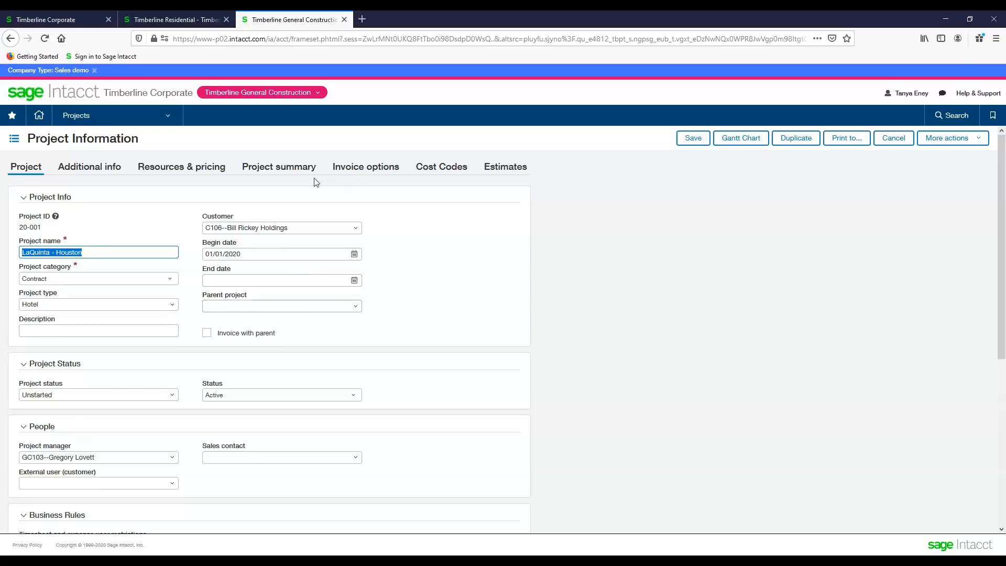
Review the LaQuinta - Houston project's summary, cost codes and estimates
click(260, 178)
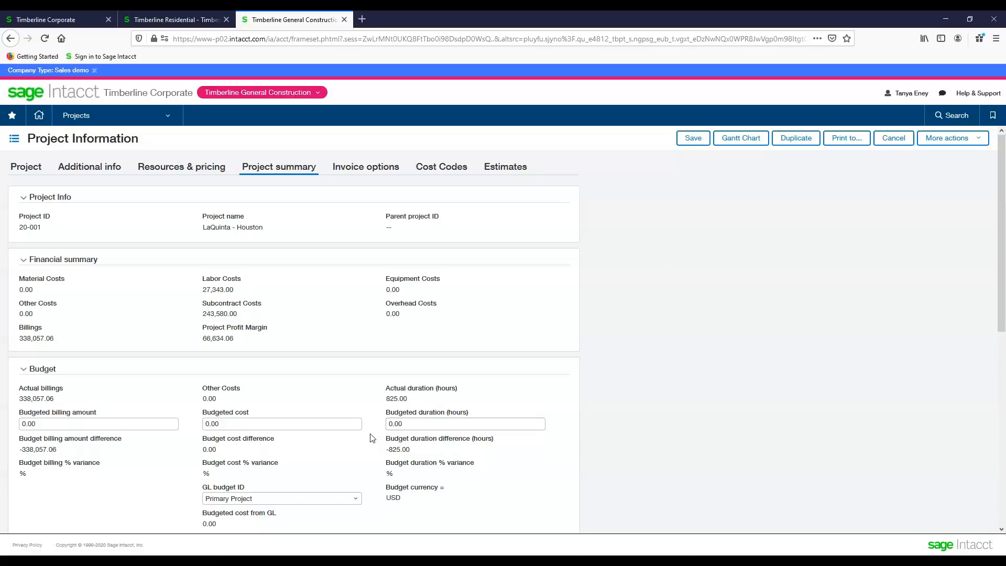
click(454, 168)
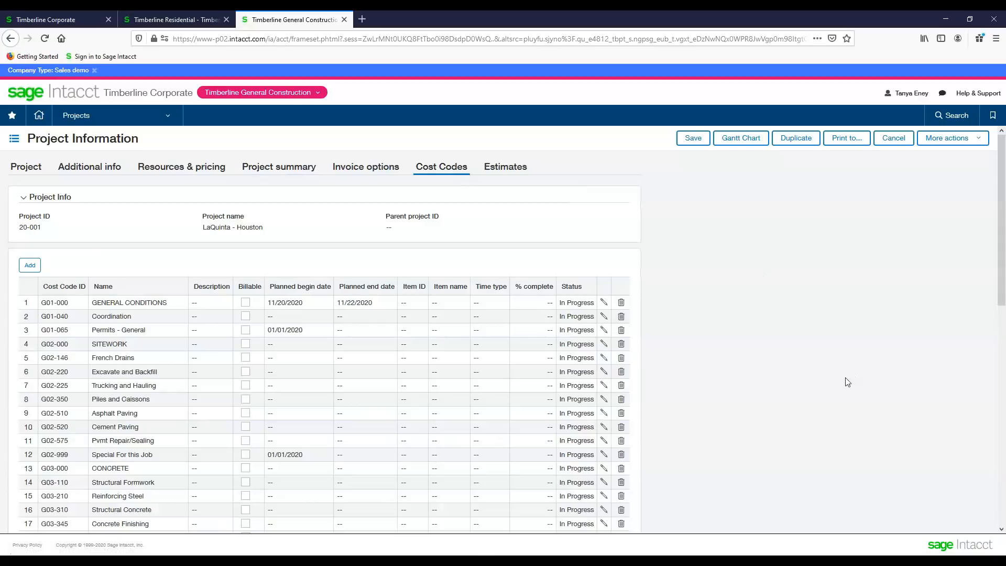
click(505, 167)
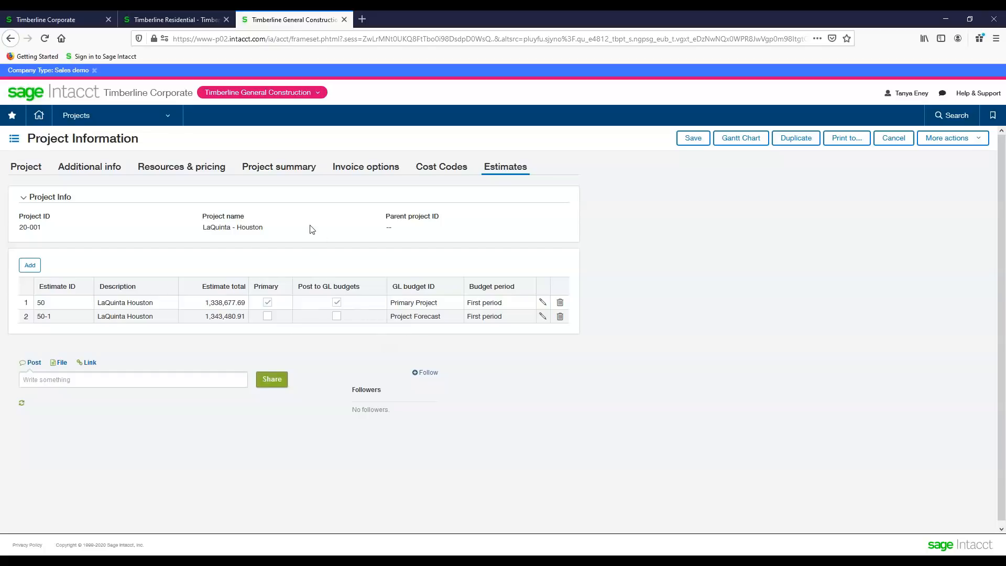
Open the Cost Codes list and view the cost types for Concrete Finishing, G03-345, of project 20-002
click(72, 120)
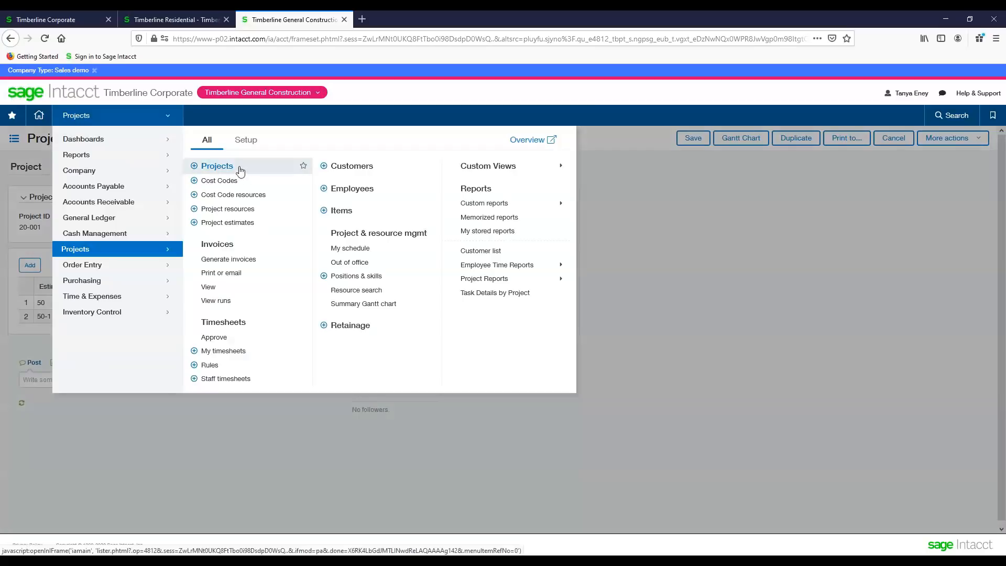
click(220, 180)
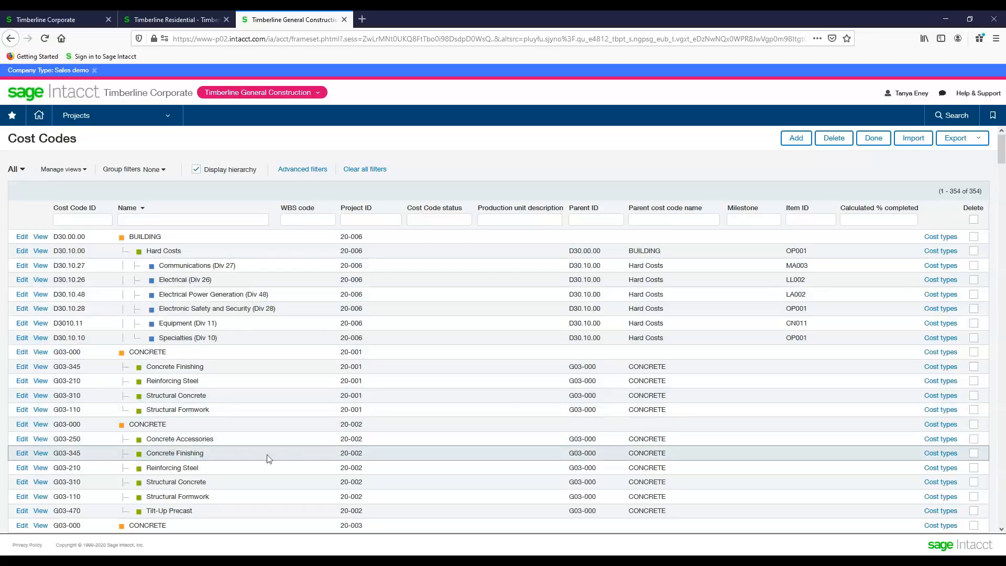
click(932, 456)
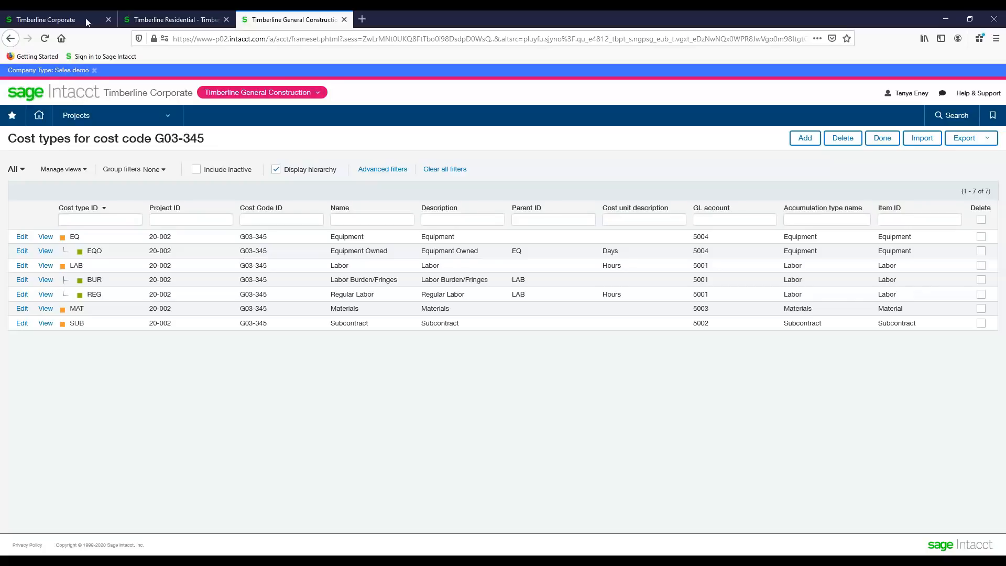
Open the Cost to Complete custom report for projects
click(71, 116)
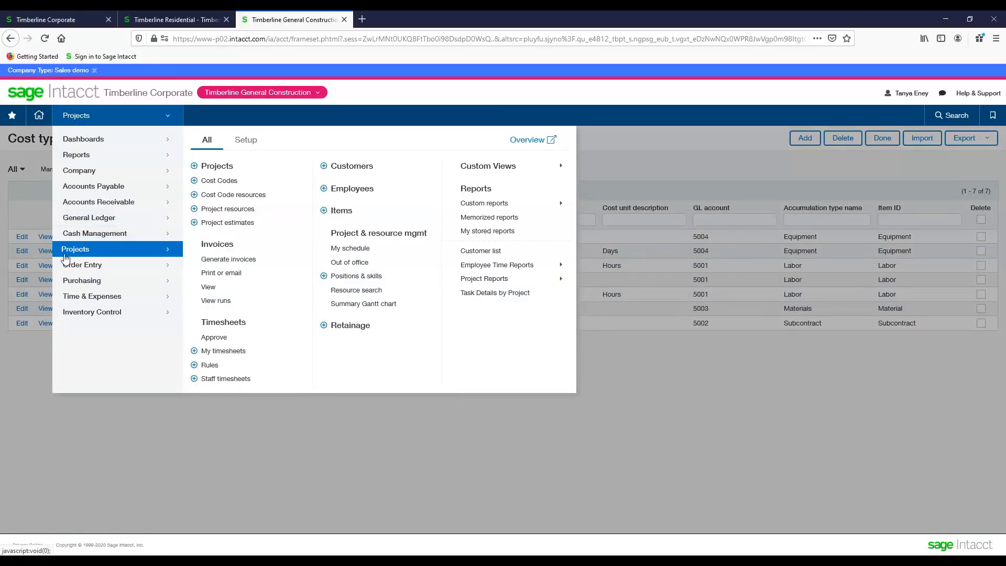
mouse_move(79, 283)
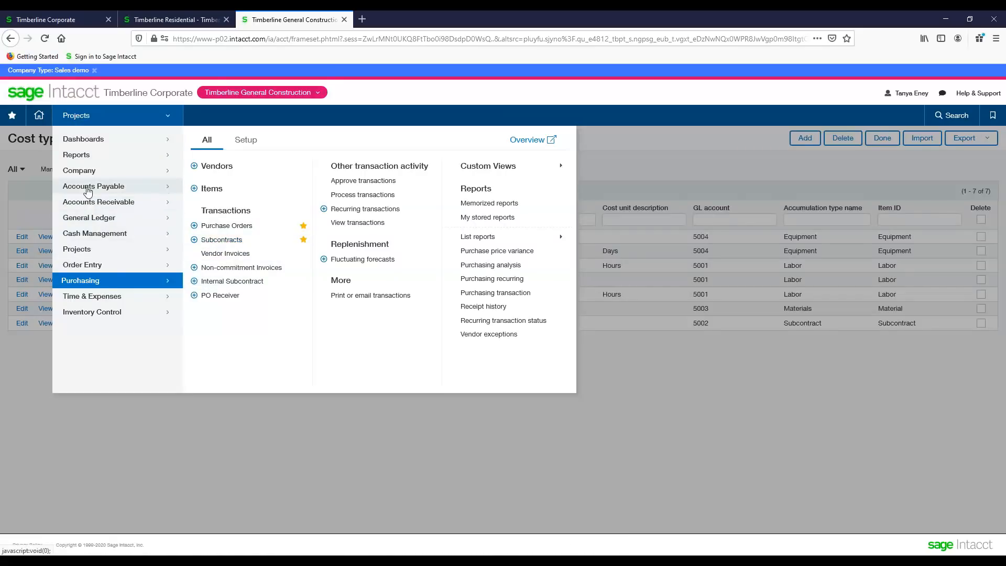
mouse_move(88, 192)
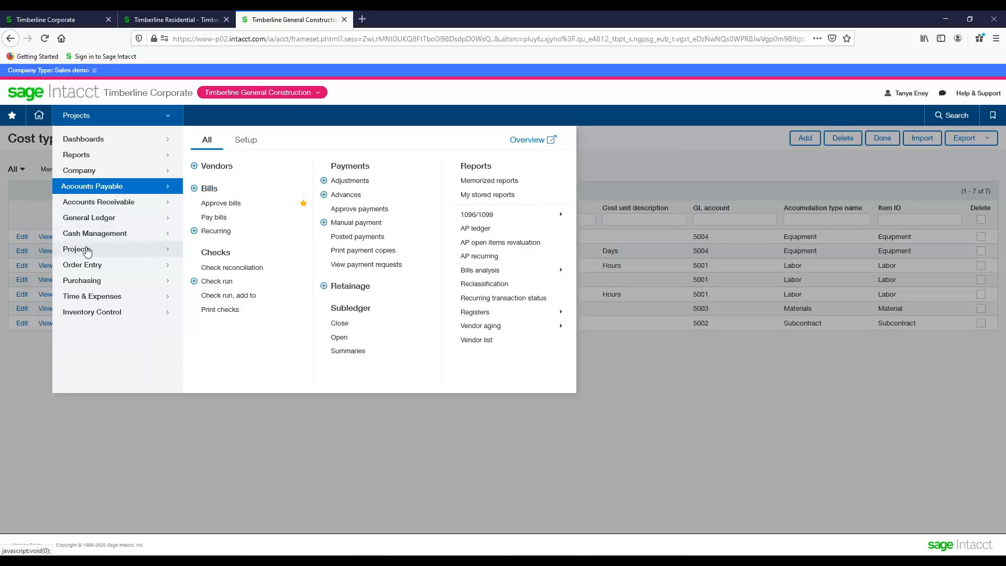
mouse_move(87, 252)
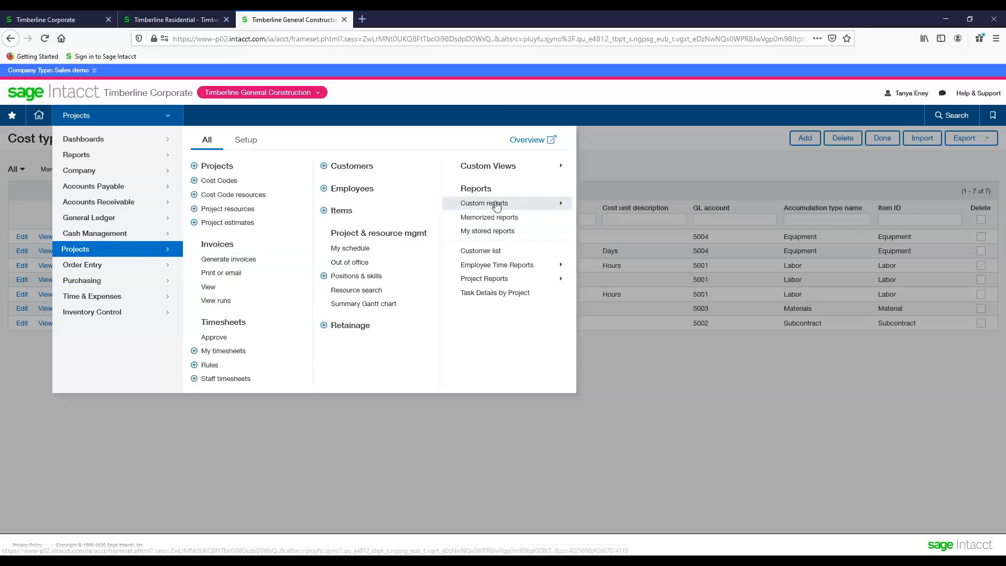
mouse_move(496, 205)
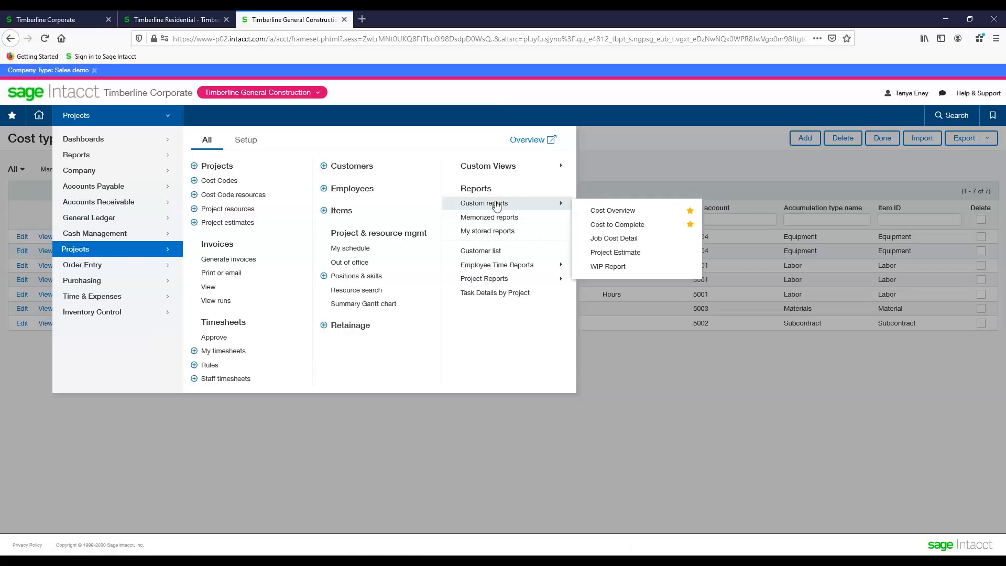
click(592, 225)
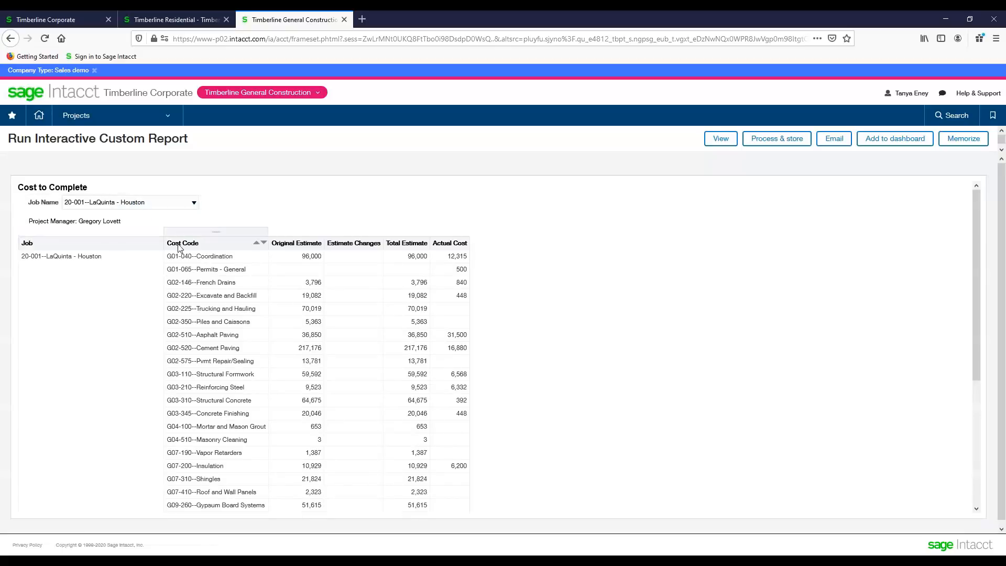
Exclude the Cost Code column from the Cost to Complete report
click(181, 244)
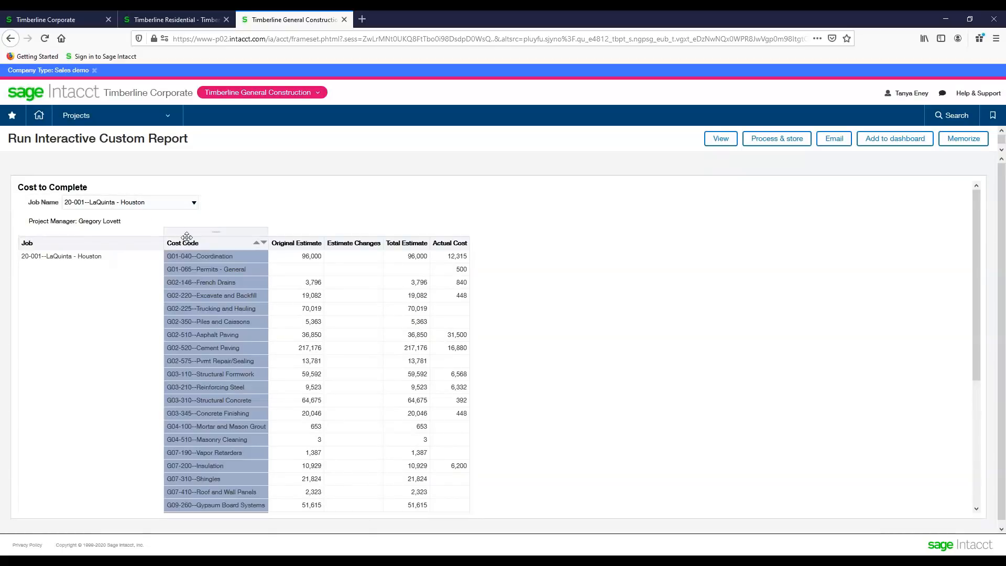
right_click(187, 238)
click(213, 259)
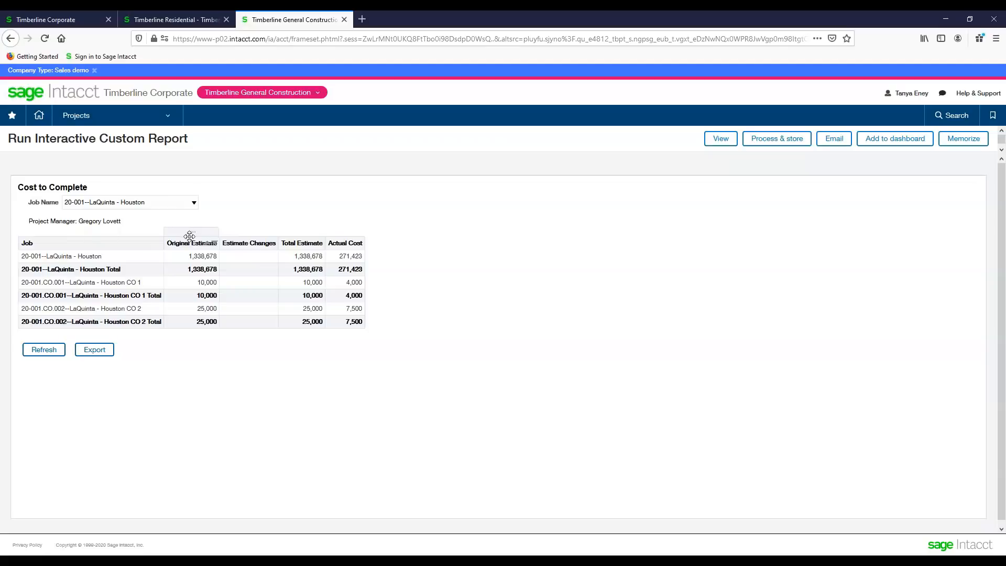
Include the Cost Code column in the Cost to Complete report again and move it ahead of Original Estimate
click(191, 232)
mouse_move(207, 274)
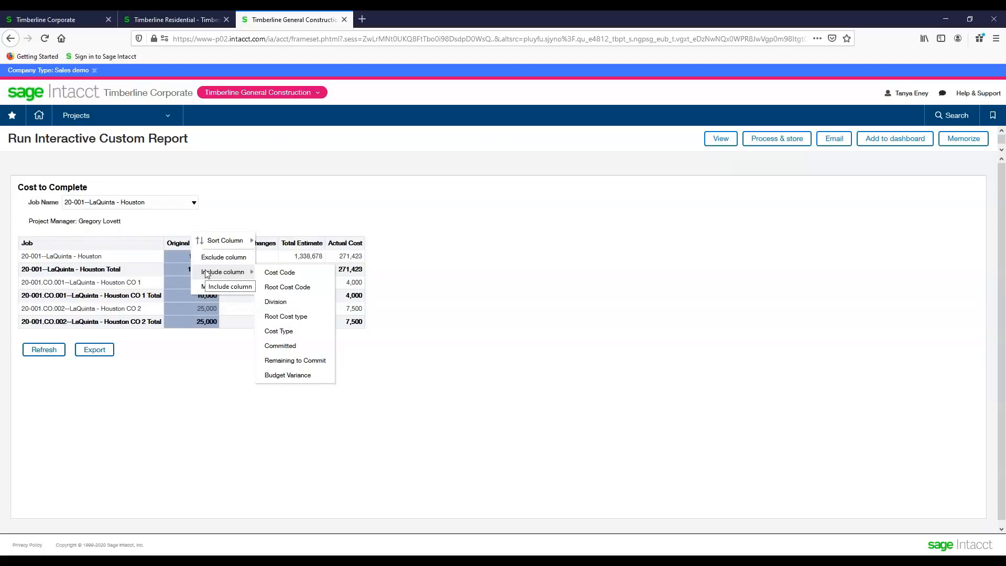
click(278, 273)
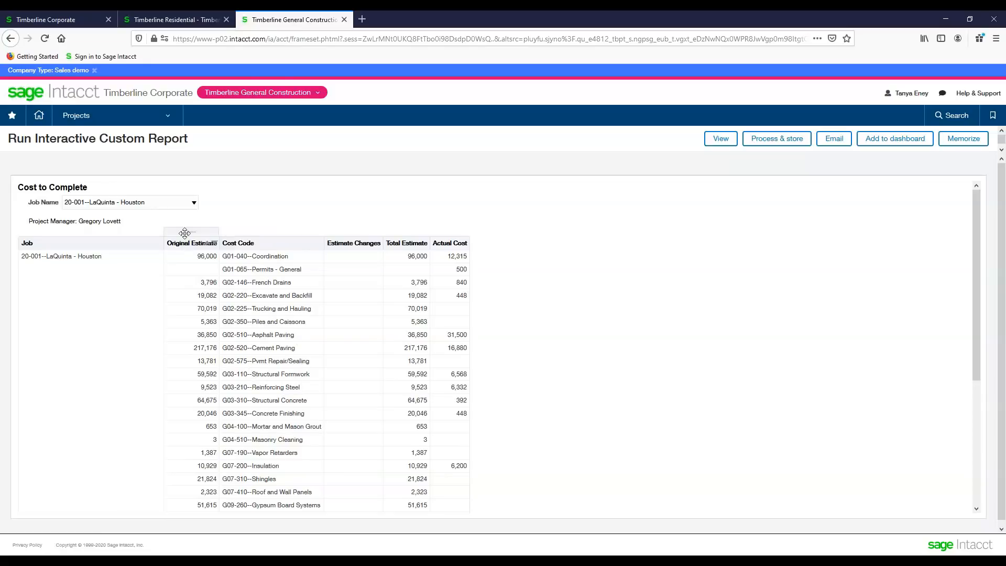
drag(327, 231, 328, 240)
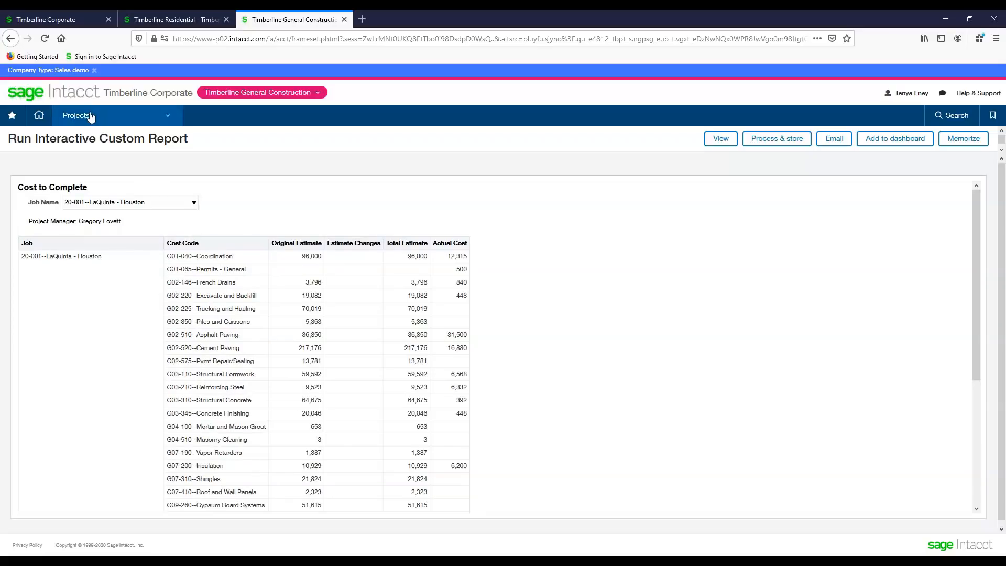
Open the Cost Overview custom report for projects
click(90, 115)
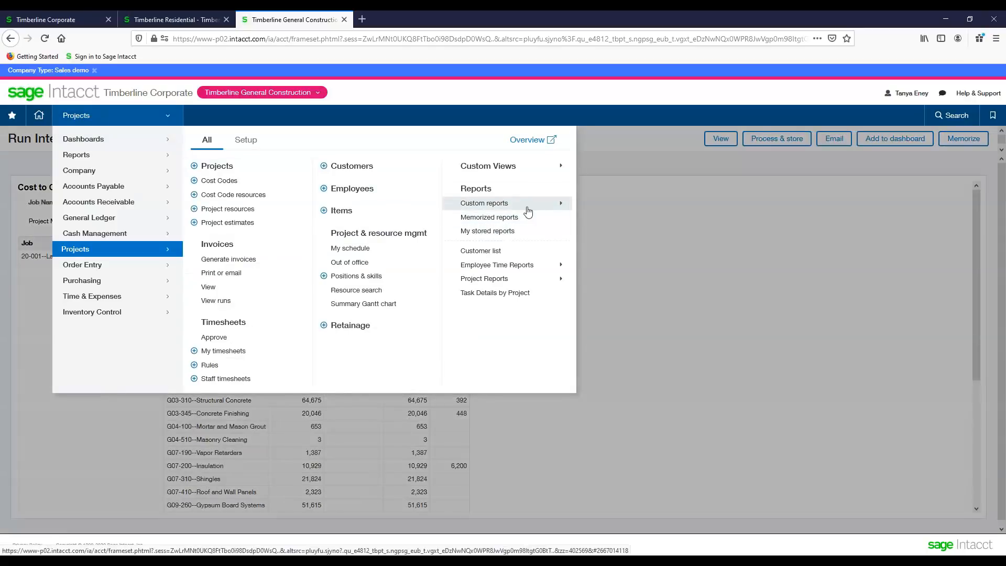
mouse_move(528, 205)
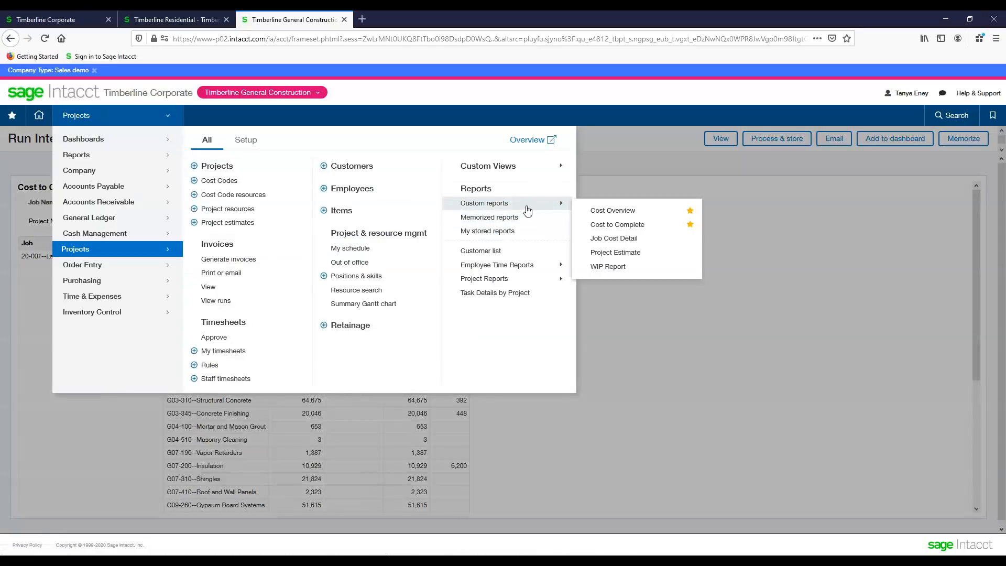
click(591, 212)
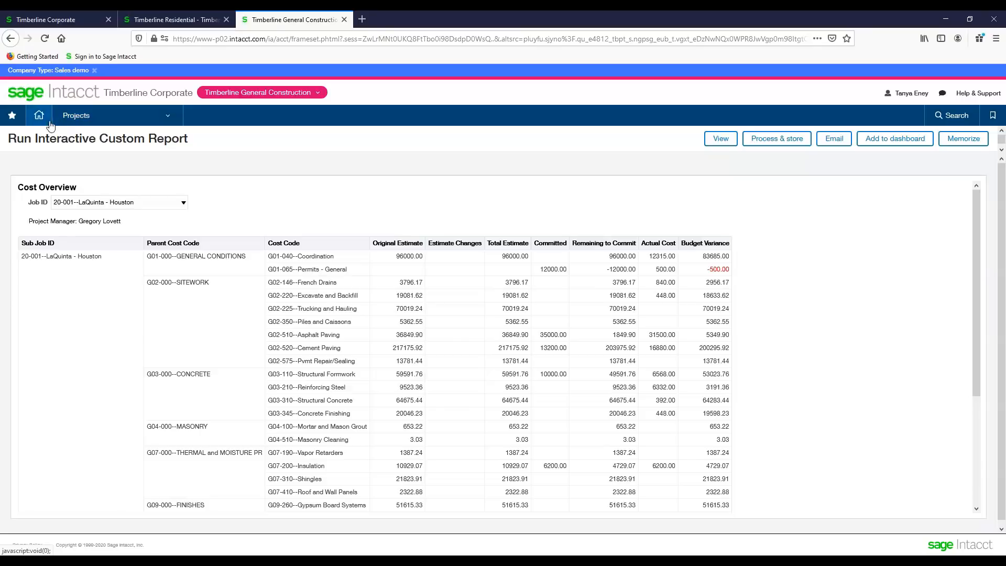
Open the Project Performance dashboard and review its project overview, profitability, margin and cost charts for LaQuinta - Houston
click(17, 123)
click(63, 242)
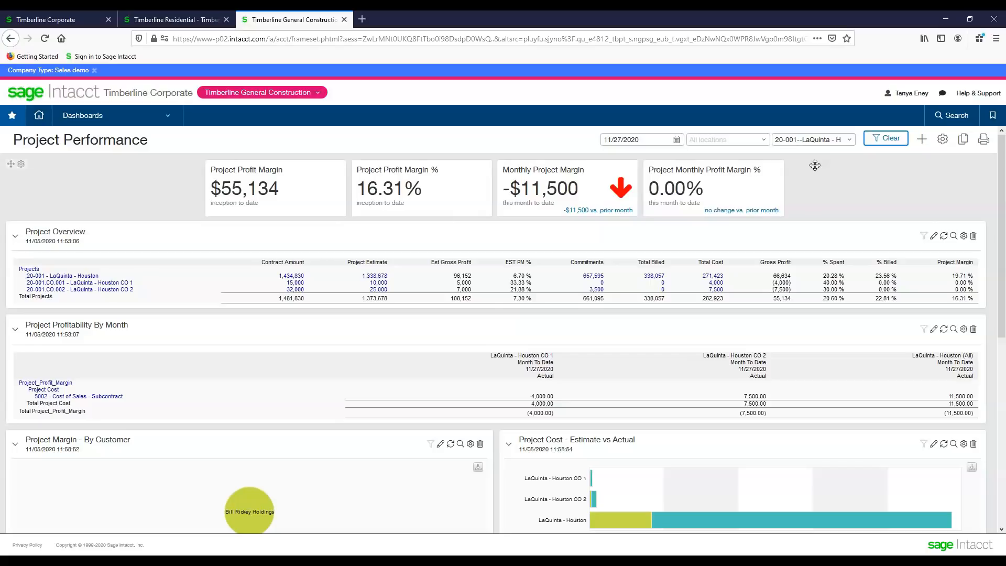
scroll(802, 191, down, 3)
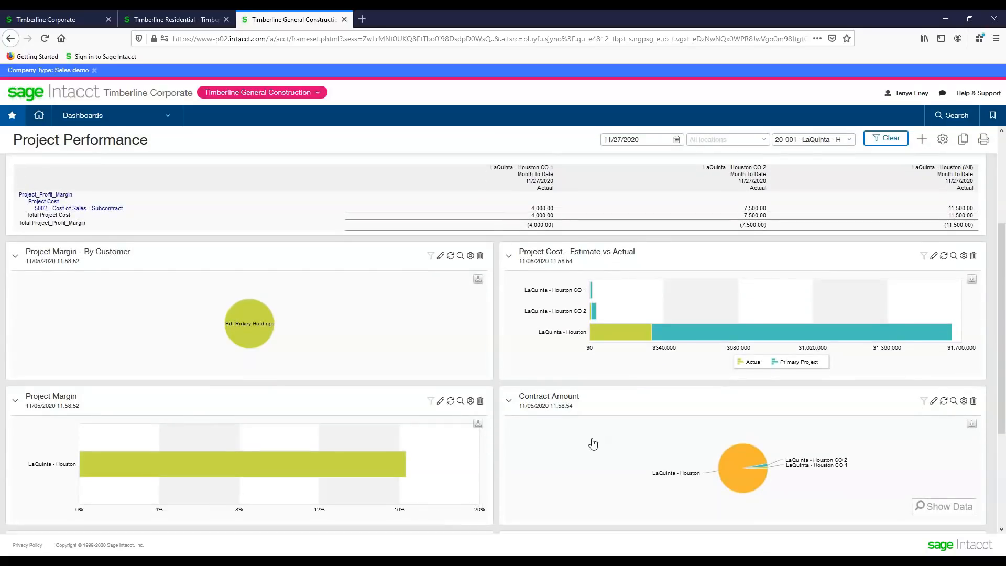
scroll(591, 440, up, 2)
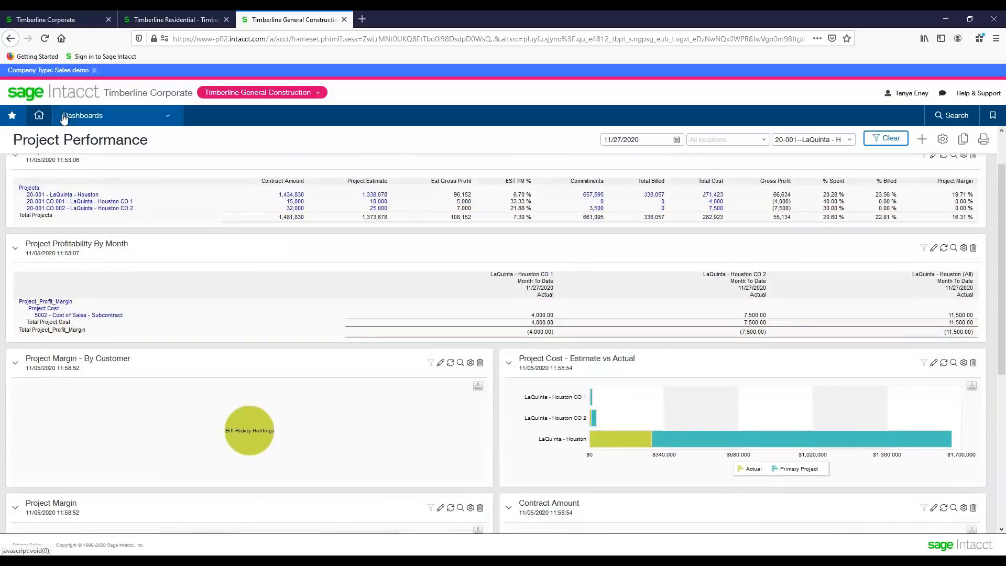
scroll(143, 194, up, 2)
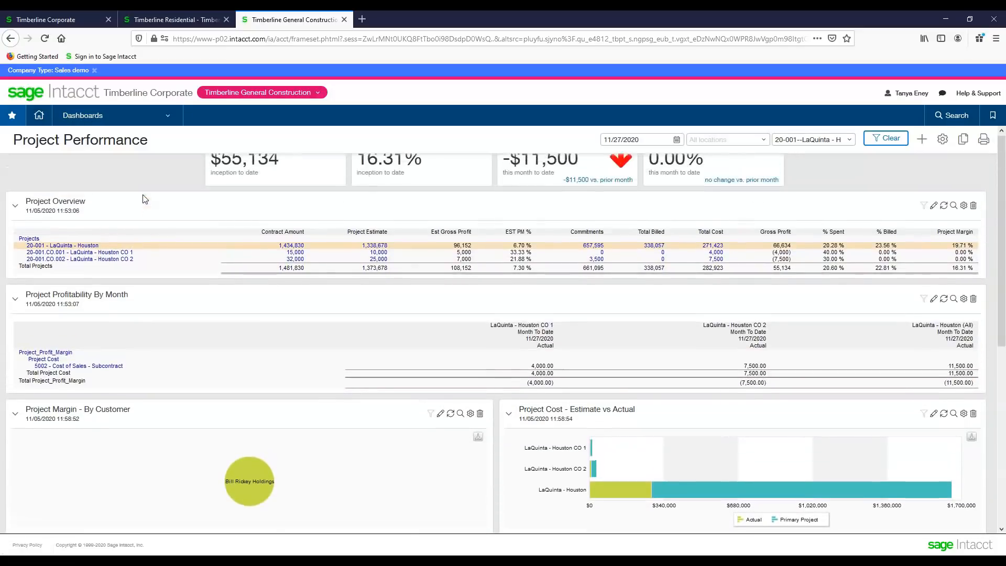